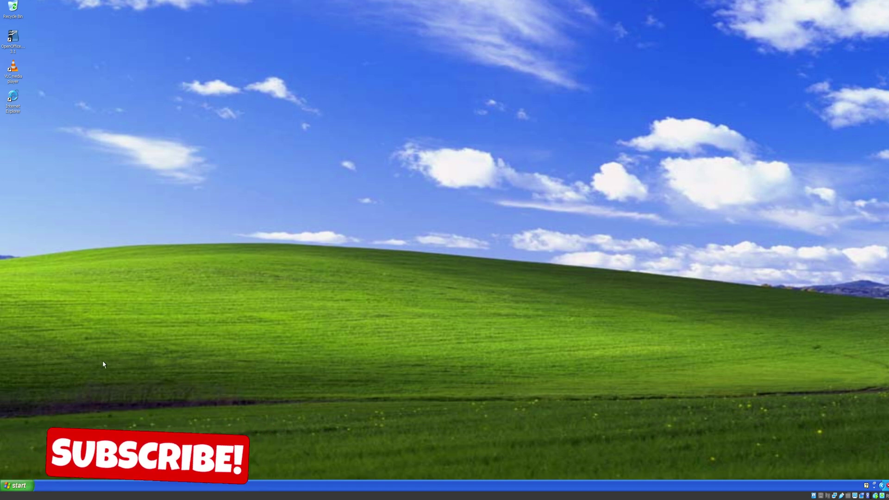
Browse the Start menu's program lists, then dismiss the menus
click(16, 486)
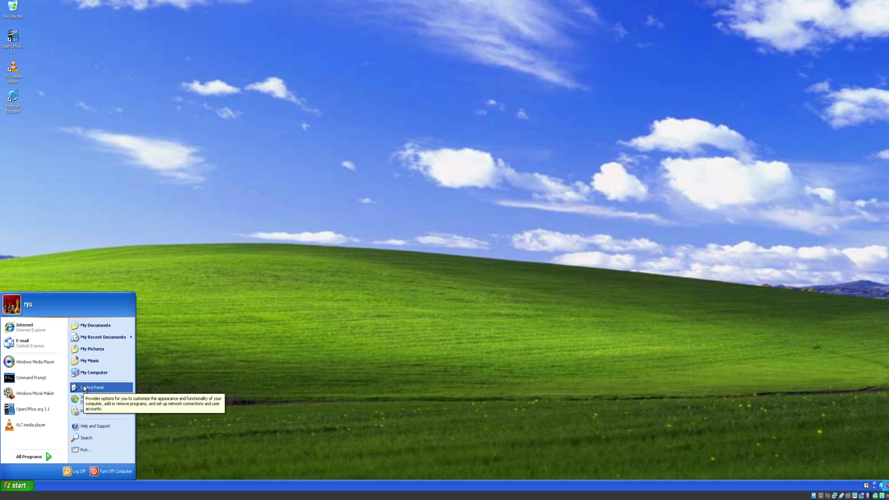
mouse_move(50, 459)
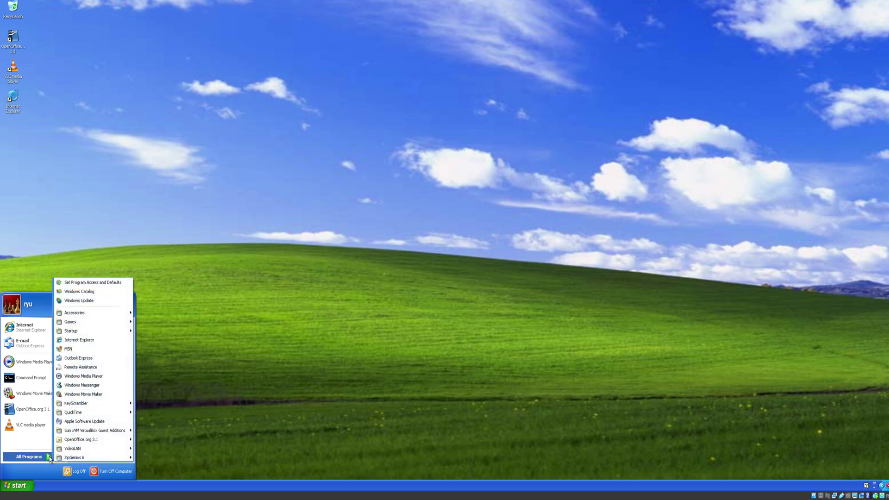
mouse_move(93, 458)
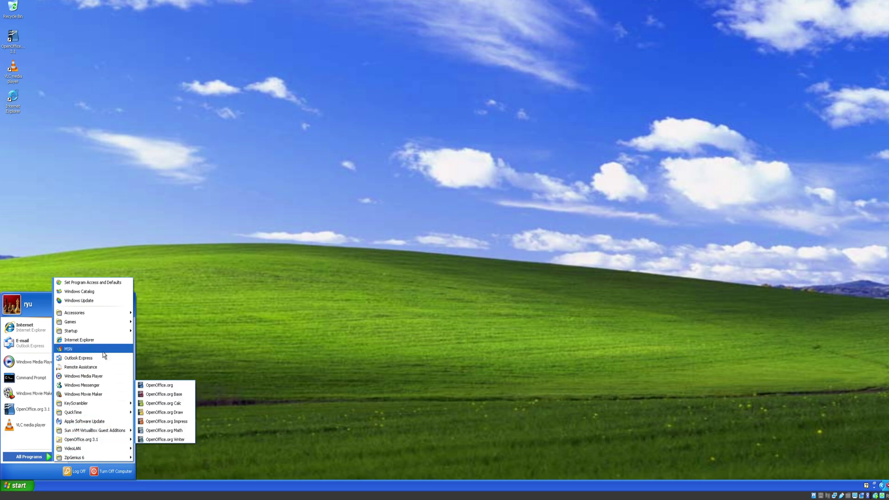
mouse_move(101, 334)
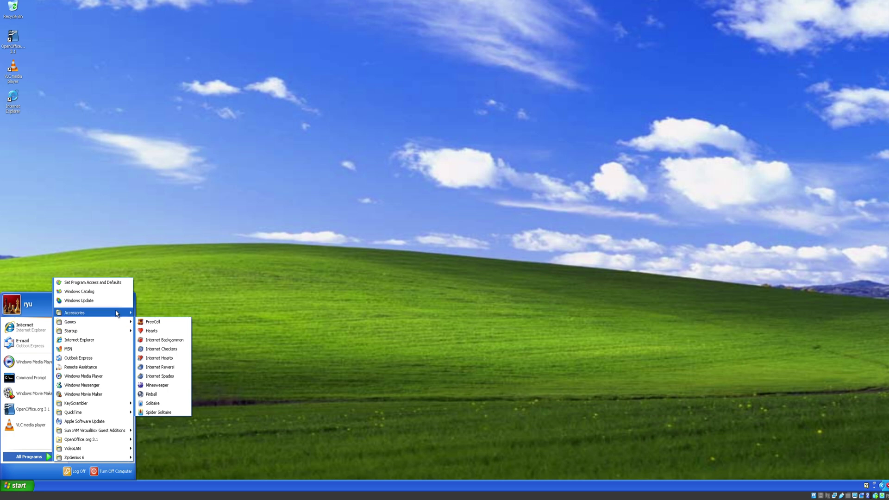
click(205, 272)
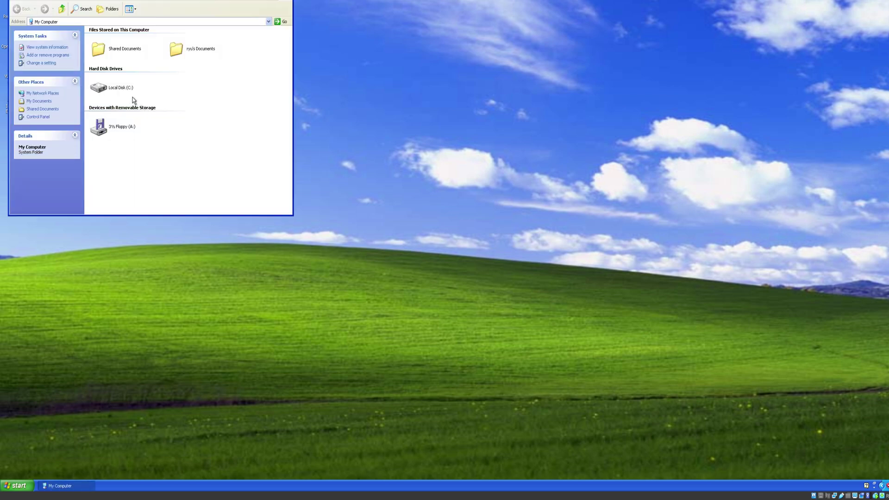
Open Local Disk (C:), then Downloads, and view flickr_3643456057.jpg
double_click(119, 87)
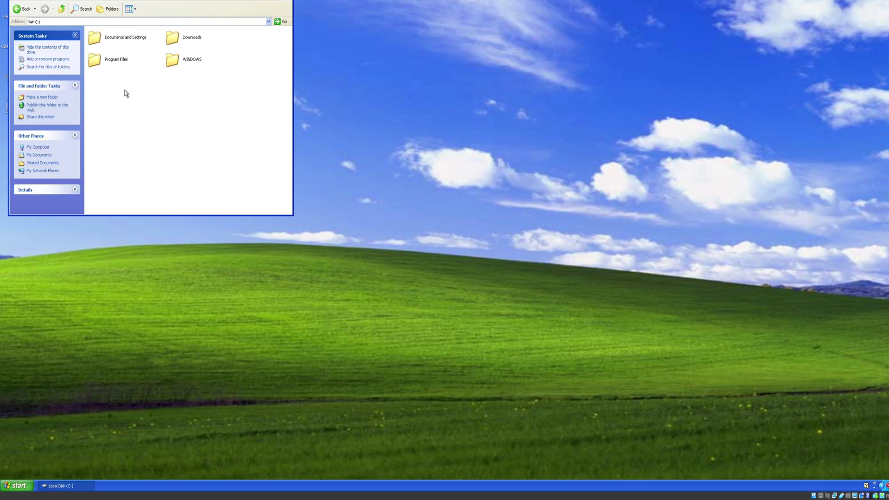
double_click(172, 39)
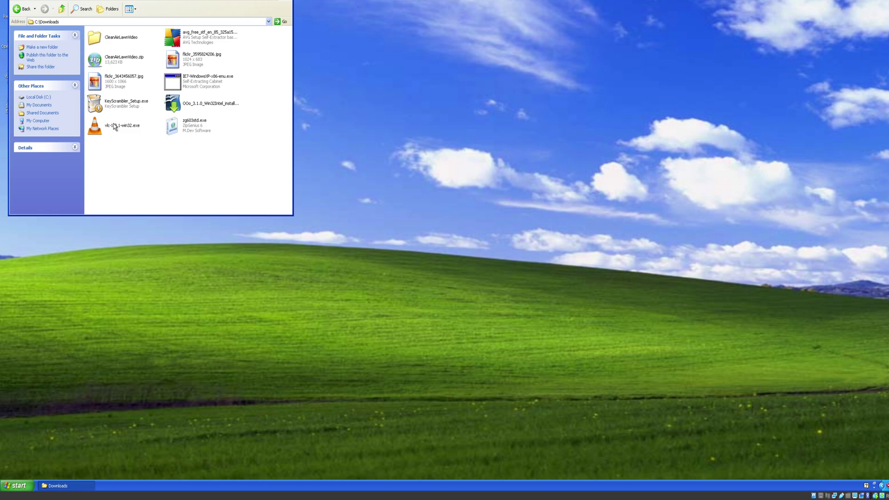
double_click(115, 85)
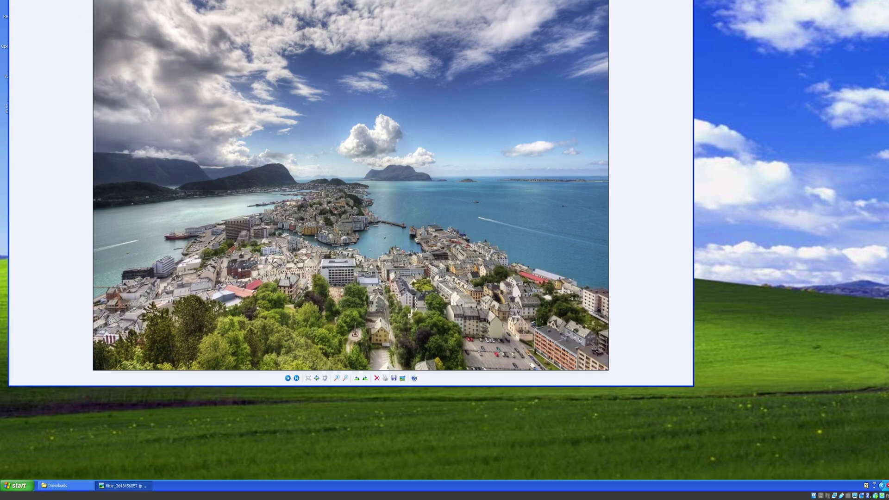
Check the photo's file properties, then minimize the viewer back to the Downloads listing
right_click(69, 11)
click(98, 109)
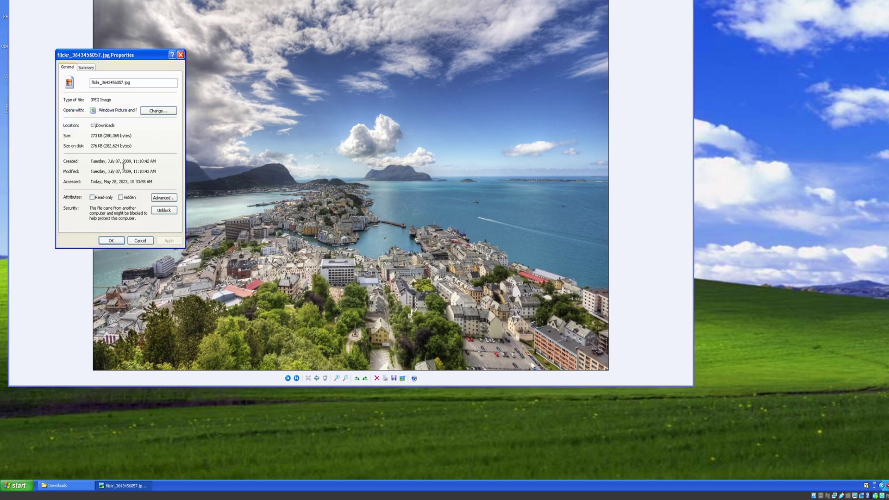
click(180, 55)
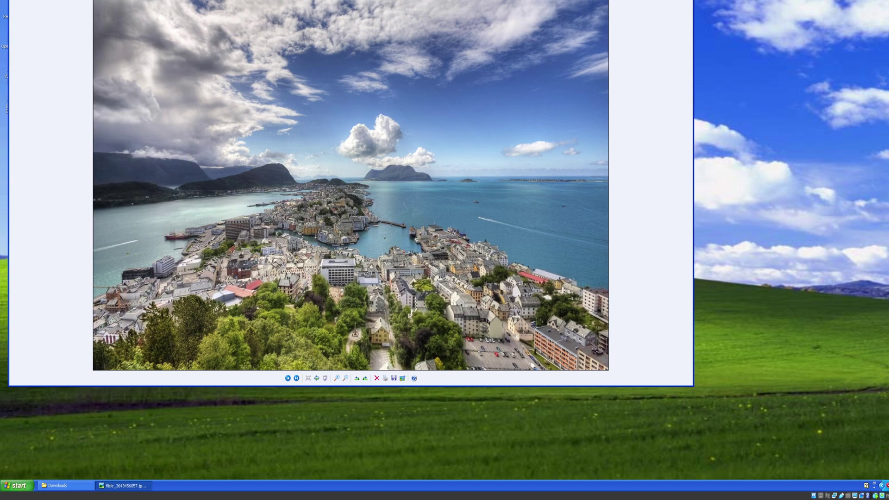
click(683, 3)
click(117, 126)
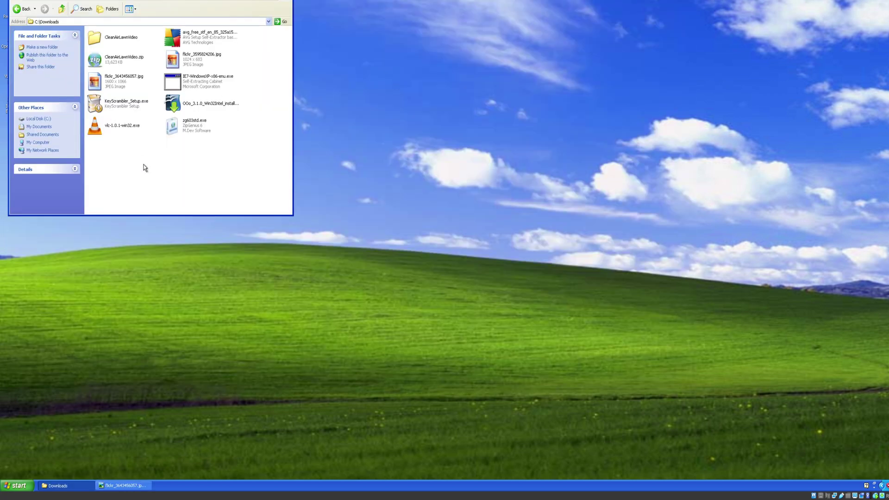
Review the properties of vlc-1.0.1-win32.exe
right_click(119, 124)
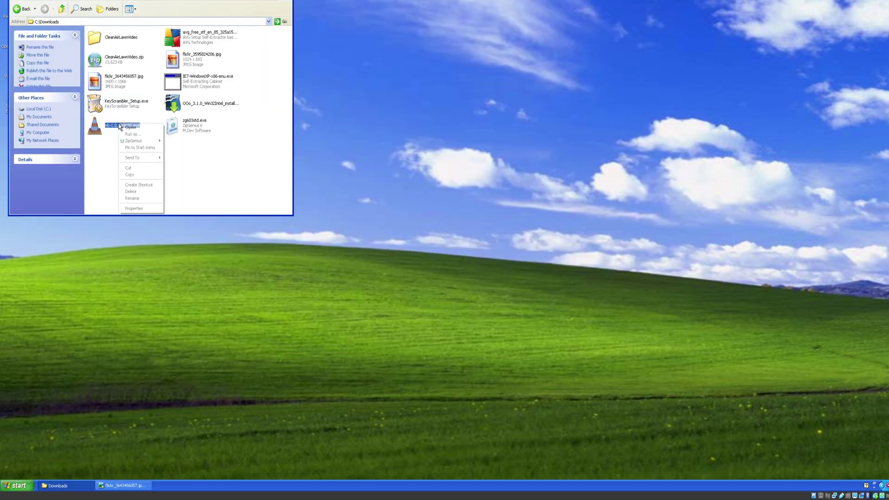
click(148, 208)
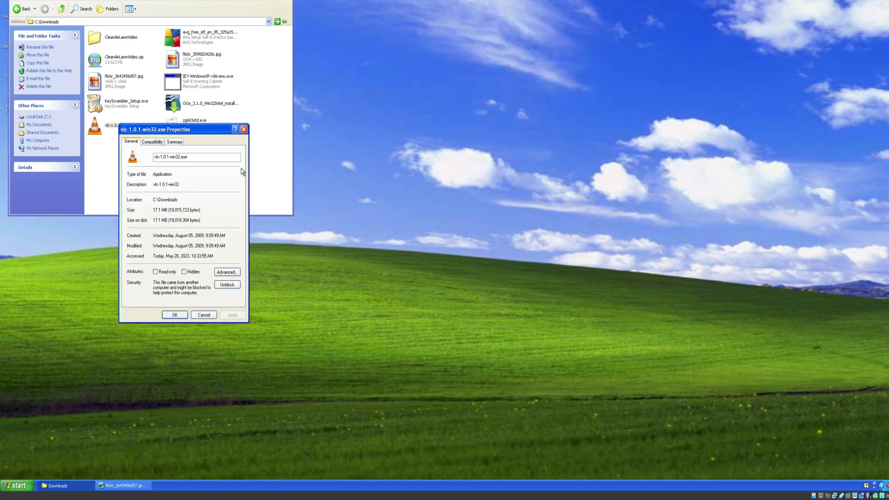
click(244, 129)
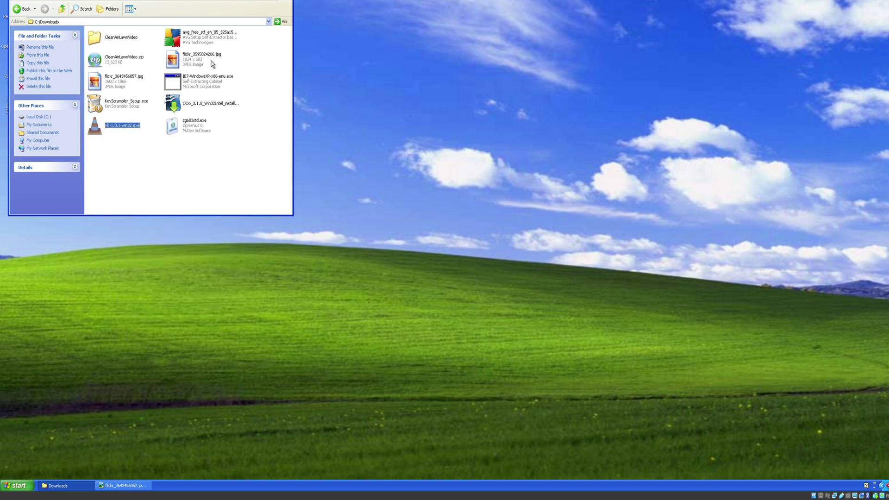
Inspect the properties of the 61.4 MB AVG installer avg_free_stf_en_85_325a1500.exe
right_click(206, 41)
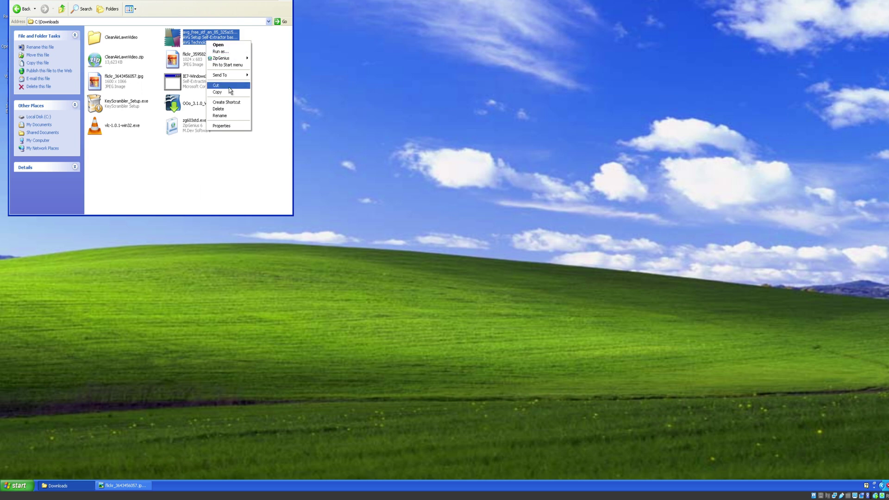
click(226, 126)
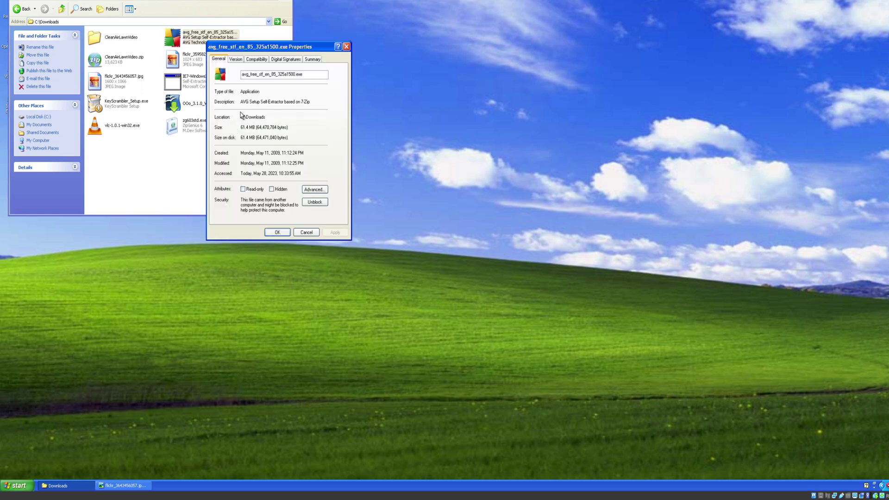
drag(273, 46, 303, 78)
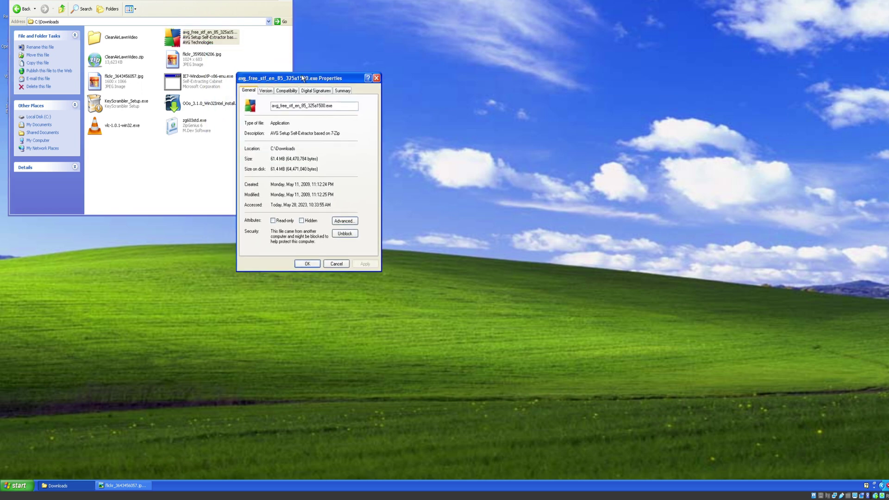
click(377, 78)
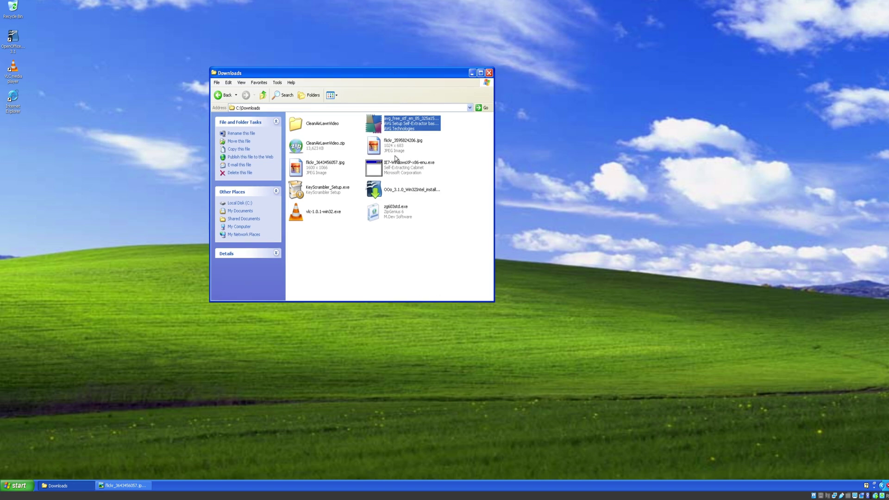
double_click(16, 39)
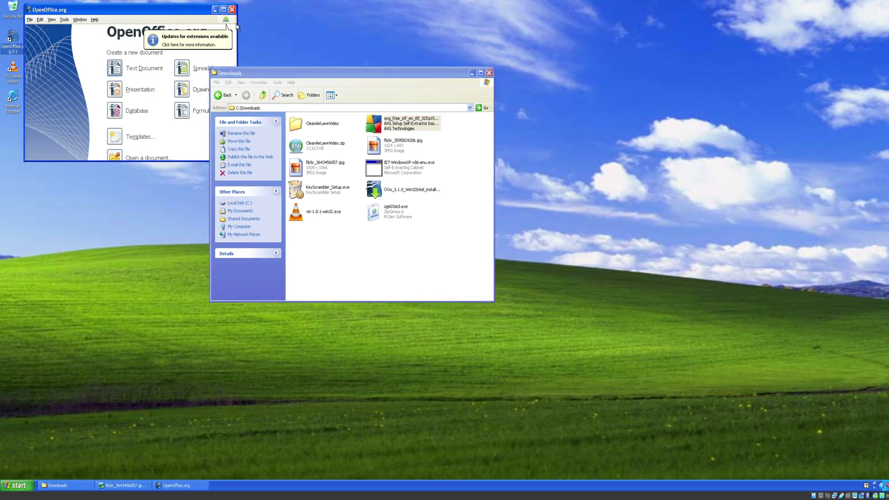
drag(305, 76, 460, 73)
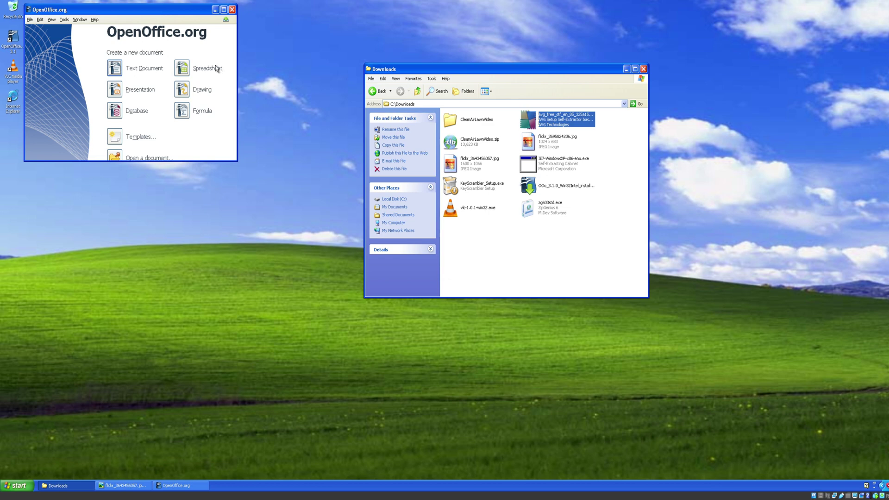
click(146, 71)
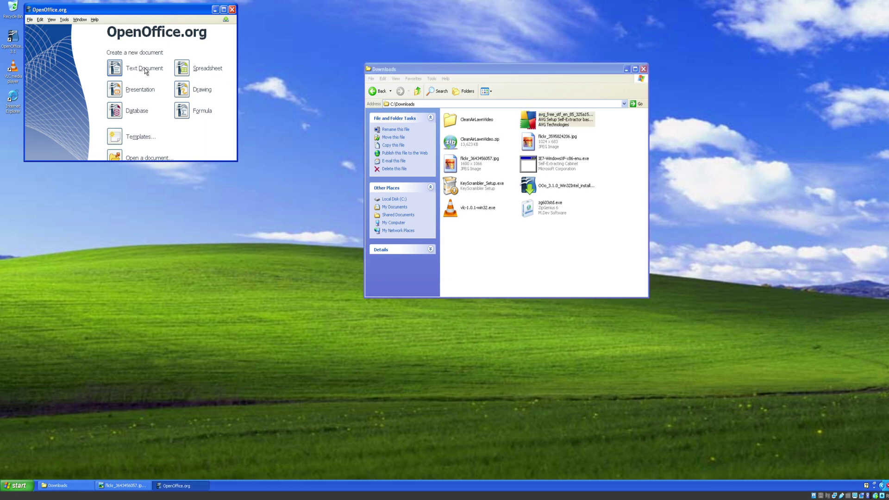
click(116, 69)
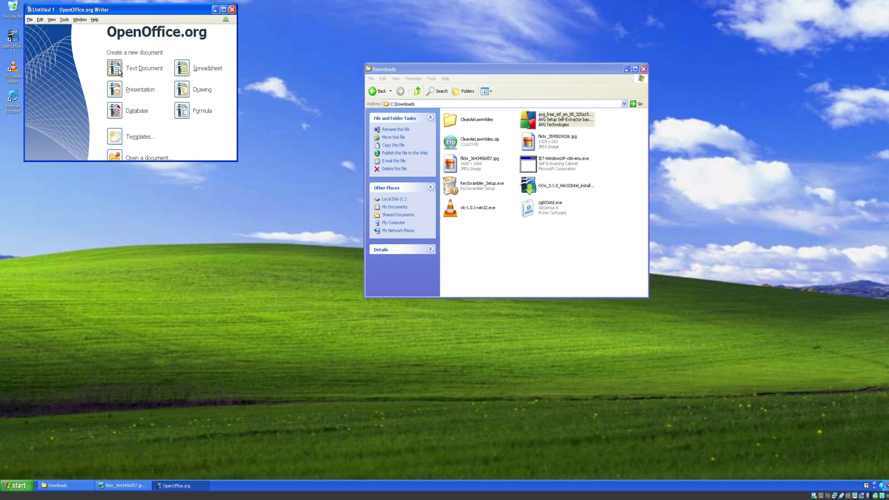
click(224, 9)
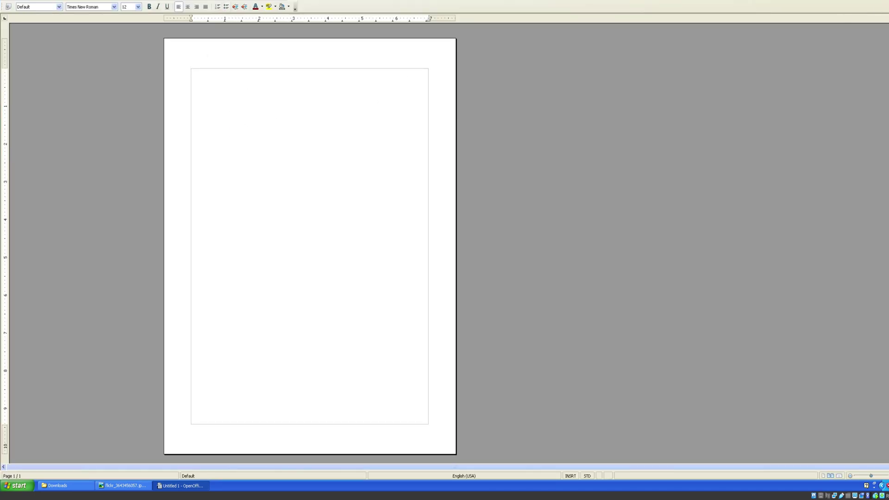
key(ctrl+w)
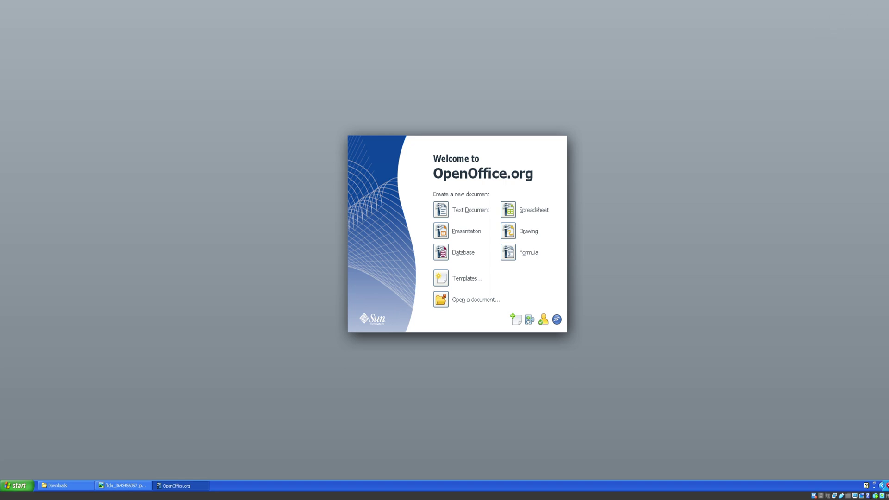
key(ctrl+w)
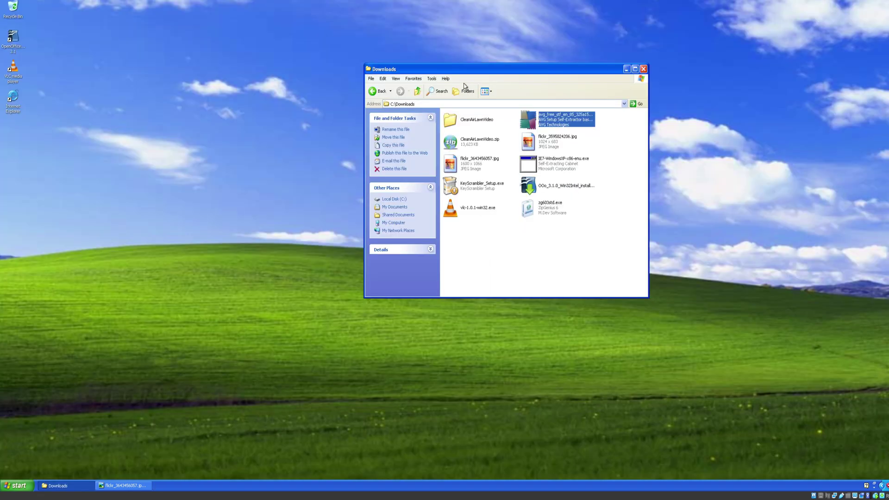
Check the file details of KeyScrambler_Setup.exe in Downloads
click(593, 235)
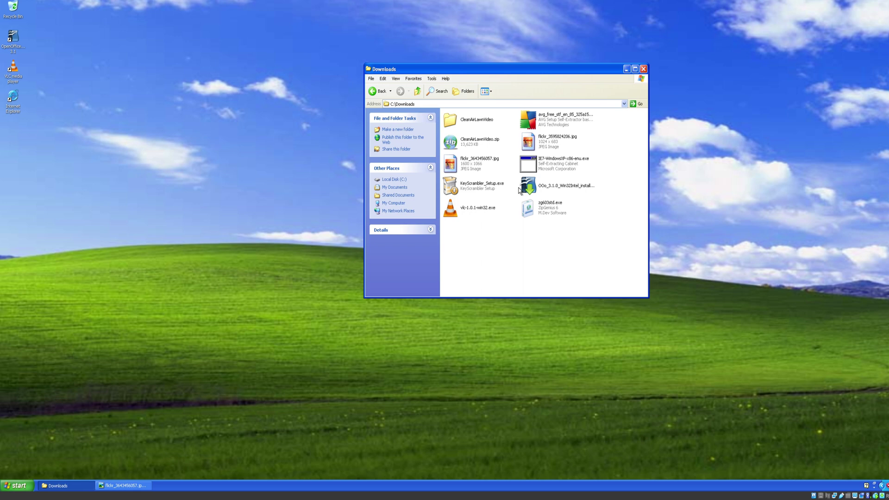
right_click(478, 187)
click(513, 272)
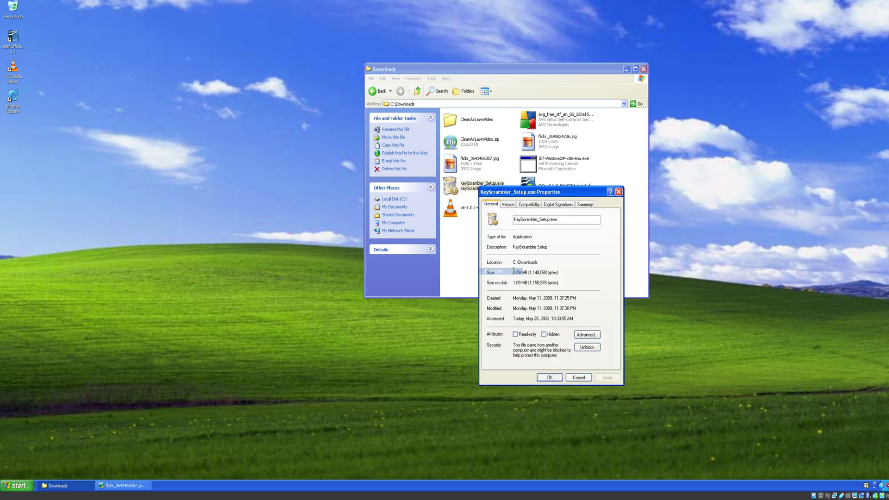
click(619, 192)
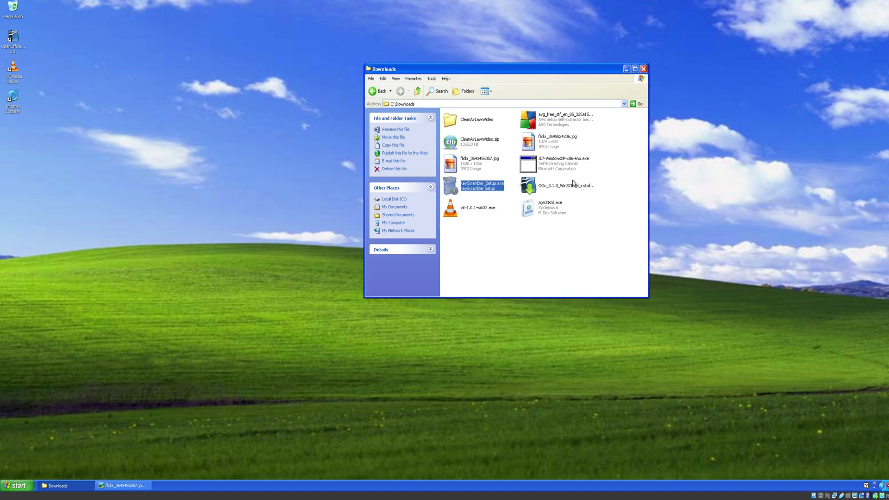
Minimize Downloads and show My Computer's System Properties, moved further right
click(626, 69)
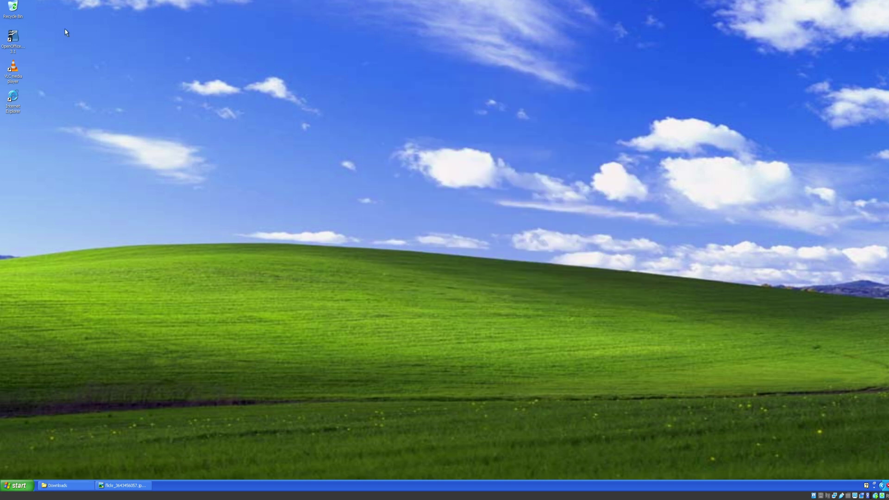
right_click(10, 2)
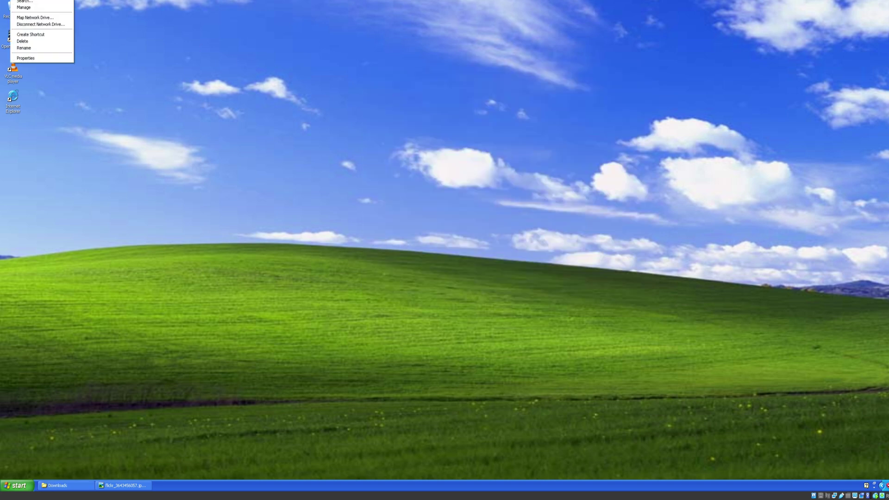
click(47, 59)
drag(168, 78, 261, 81)
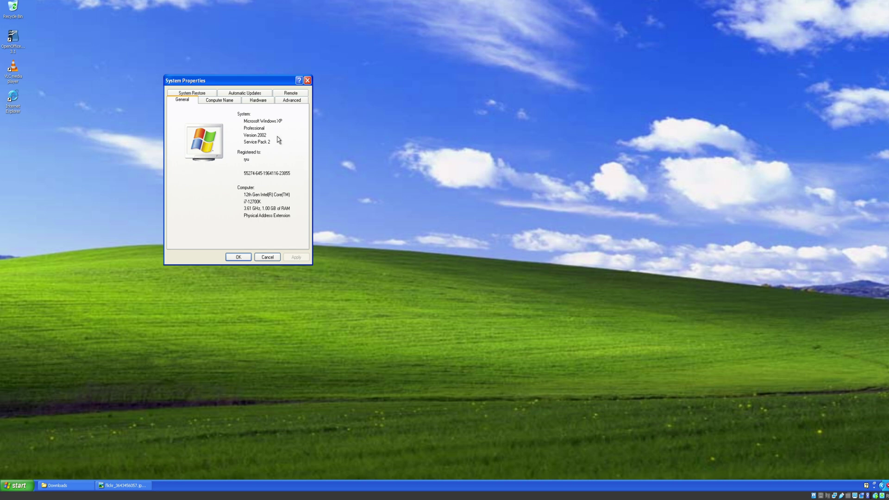
Close System Properties, launch VLC from the desktop, enlarge its window slightly, then close it
click(308, 80)
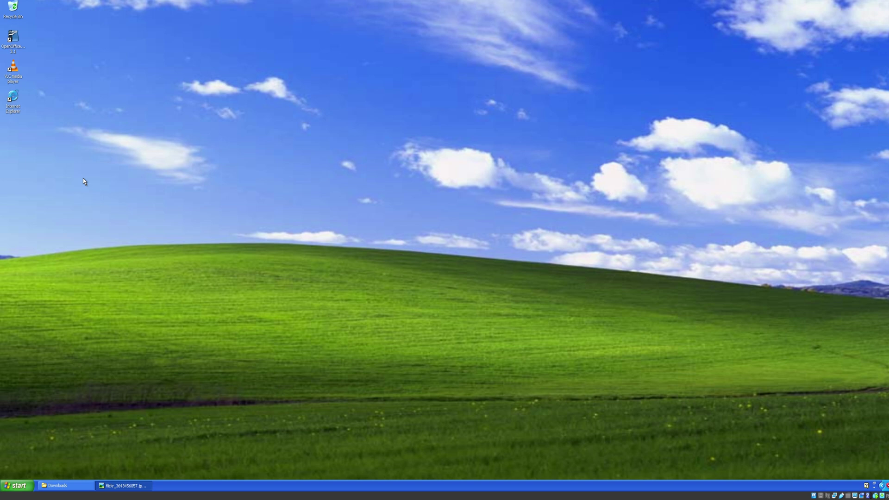
double_click(13, 73)
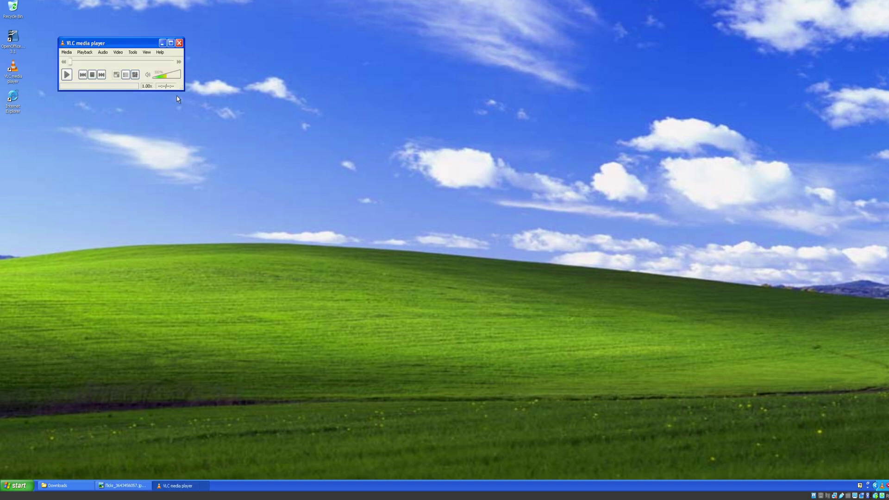
mouse_move(183, 90)
mouse_down()
mouse_move(214, 124)
mouse_move(200, 91)
mouse_up()
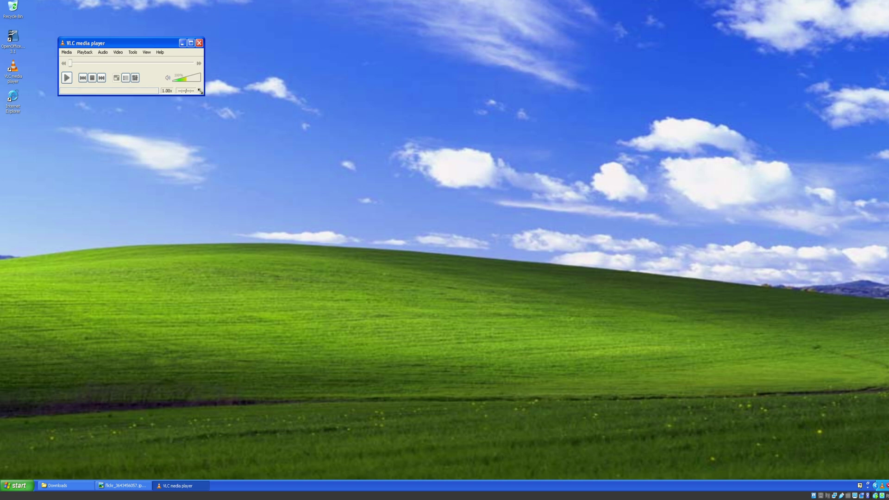
click(199, 42)
Launch Internet Explorer, search for 'goog', and go to the Bing search page
double_click(13, 97)
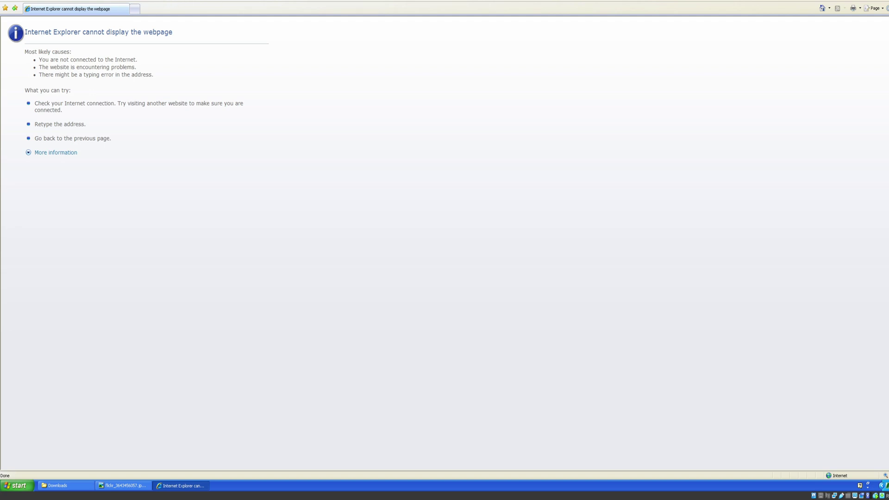
text(google.com)
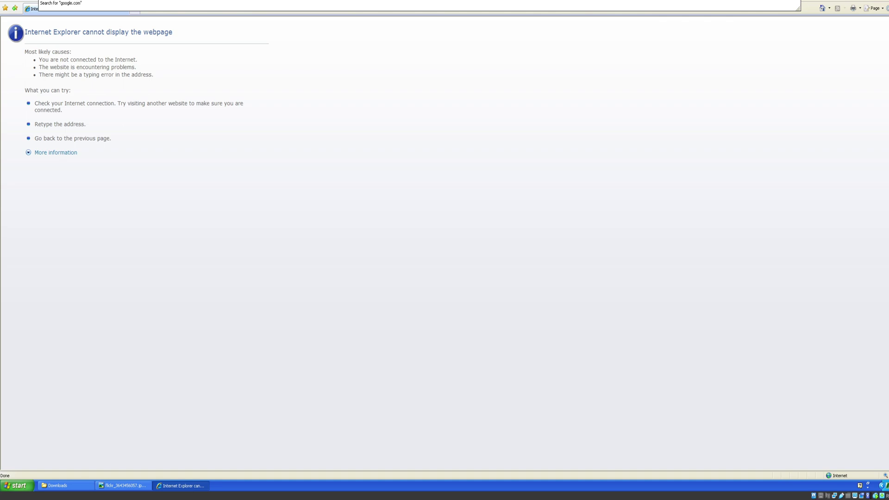
key(Return)
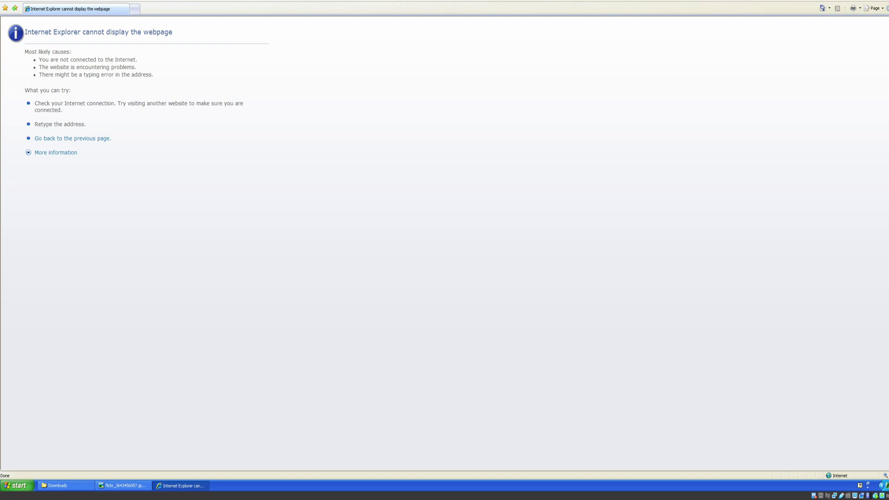
key(F4)
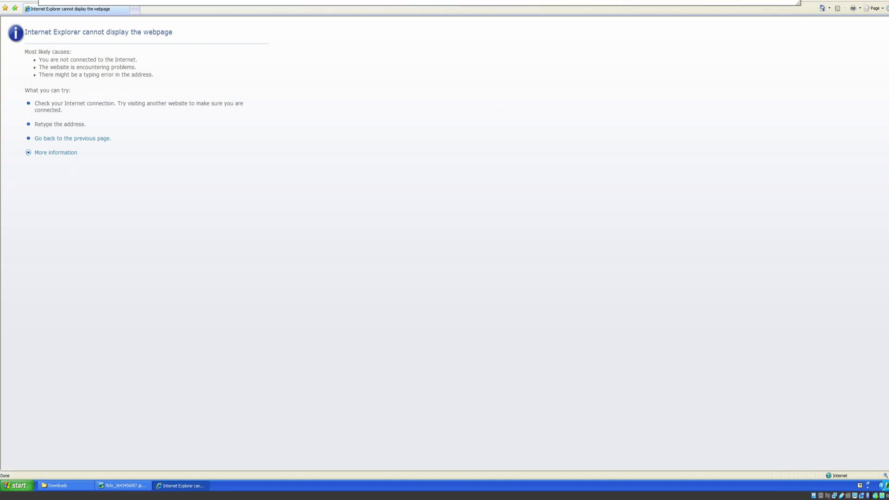
key(Return)
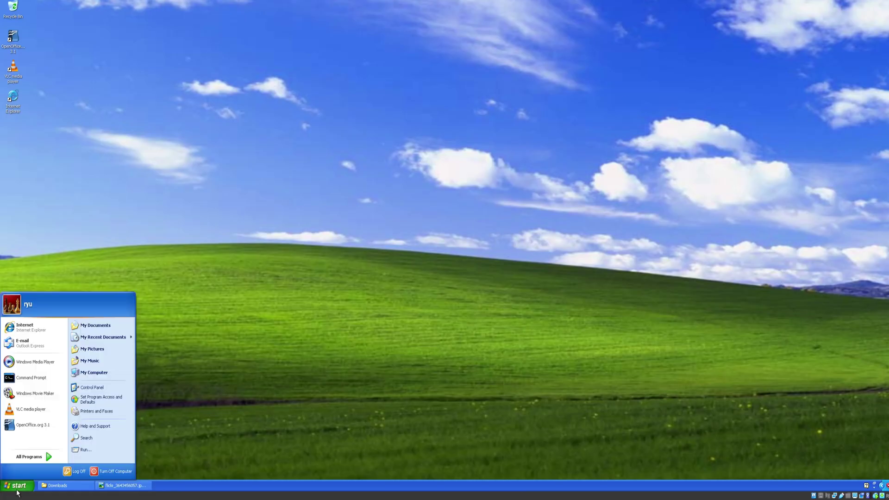
Open Command Prompt, toggle it full screen and back, and center the window
click(31, 378)
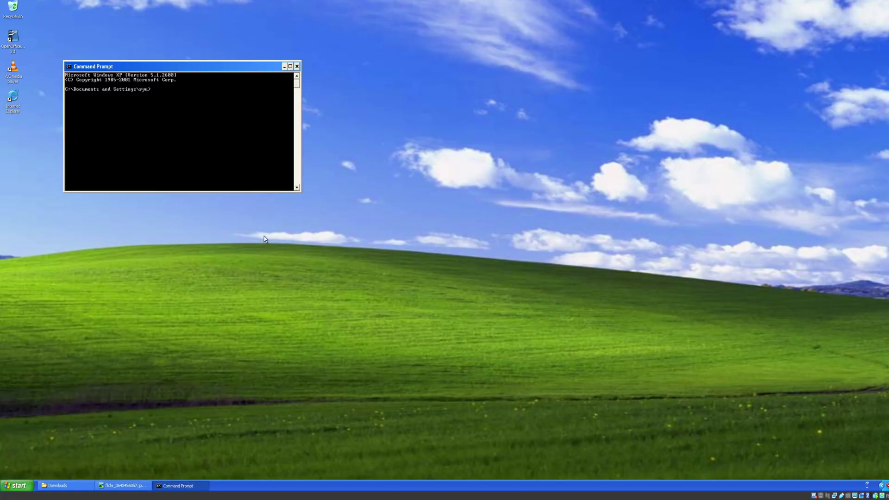
click(290, 66)
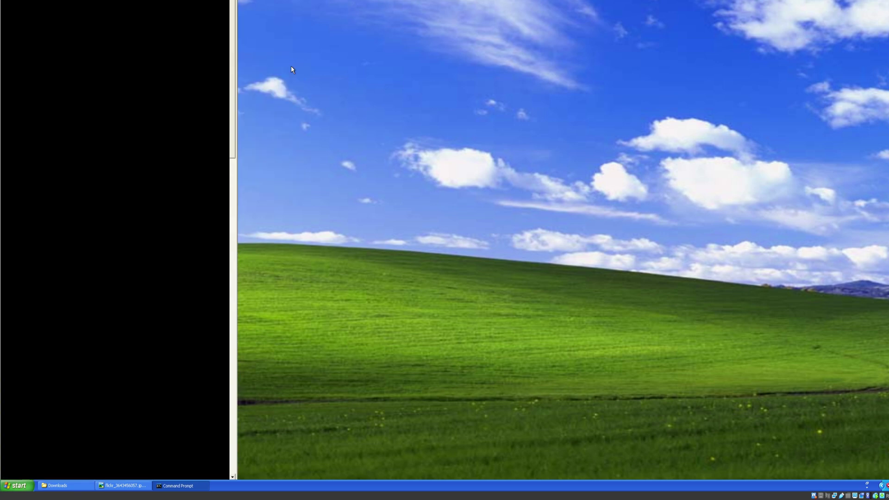
key(alt+space)
key(r)
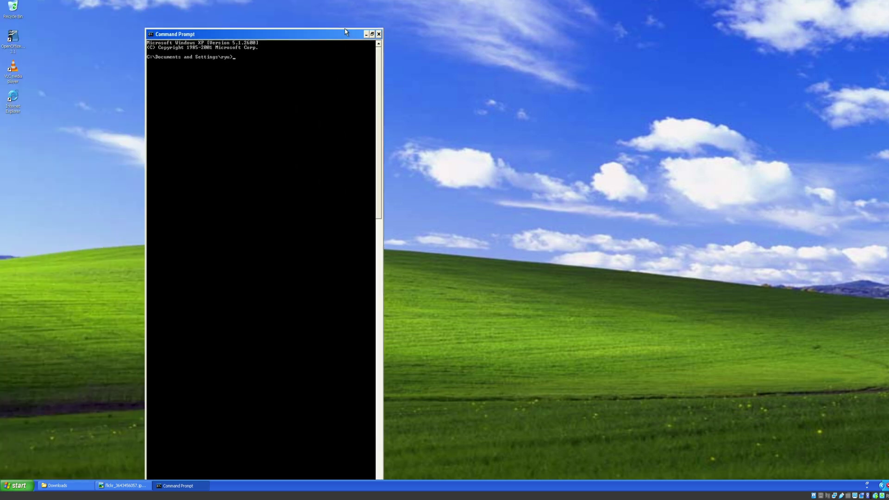
click(371, 33)
drag(240, 65, 364, 52)
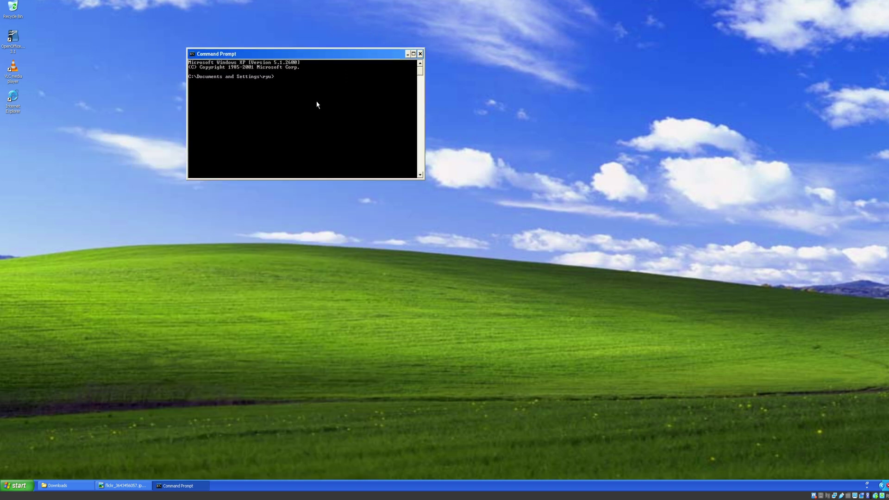
Ping bing.com and google.com, enlarge the window, then exit the console
text(ping bing.com)
key(Return)
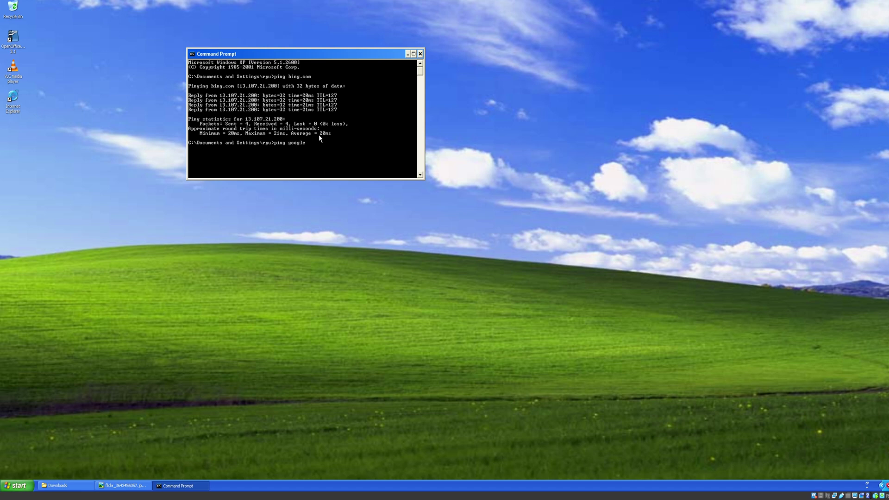
key(Return)
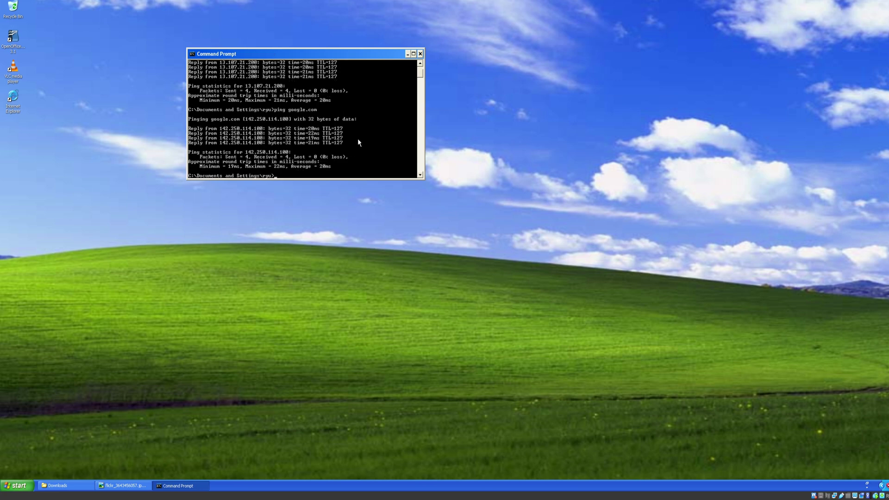
drag(424, 179, 446, 214)
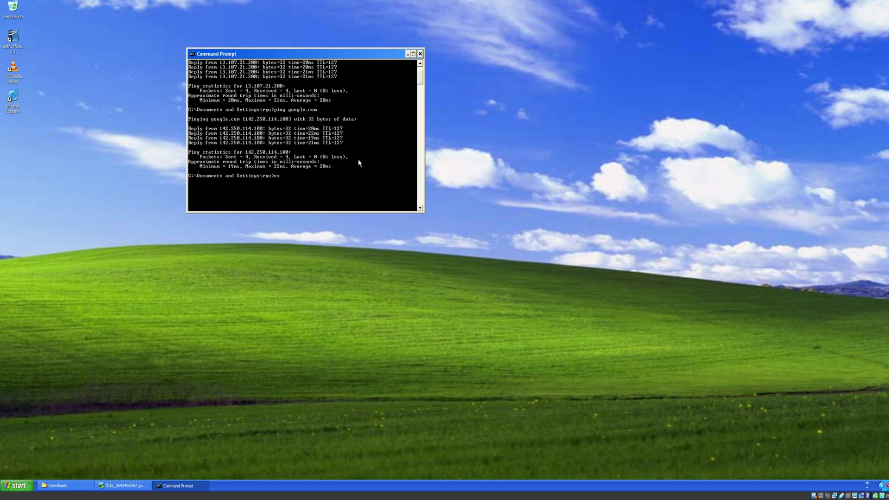
key(Return)
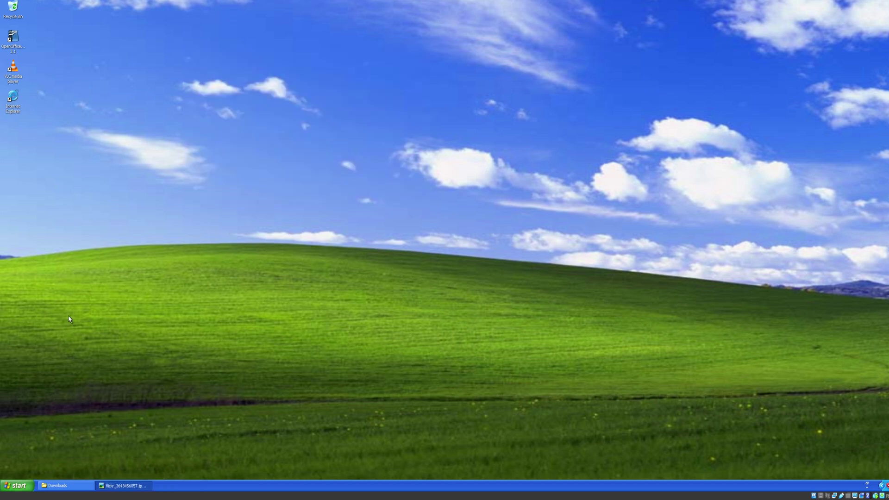
Close the flickr photo viewer and open Display Properties at the Desktop backgrounds
click(121, 486)
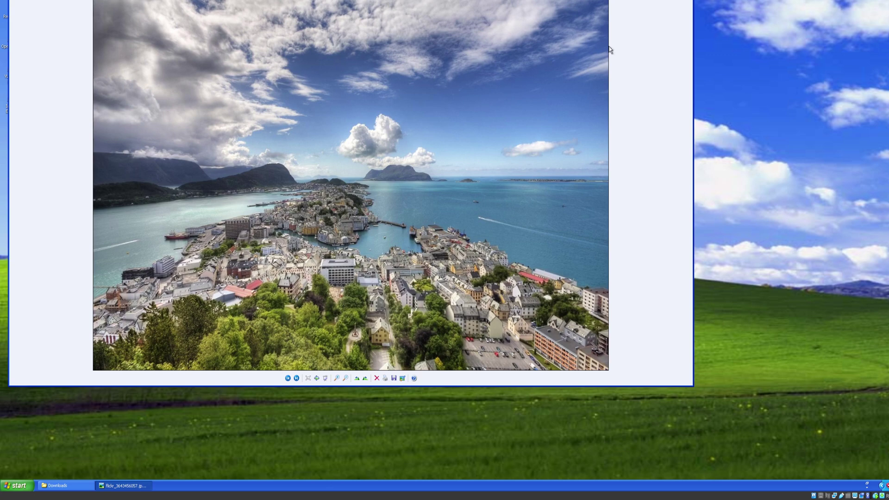
key(alt+F4)
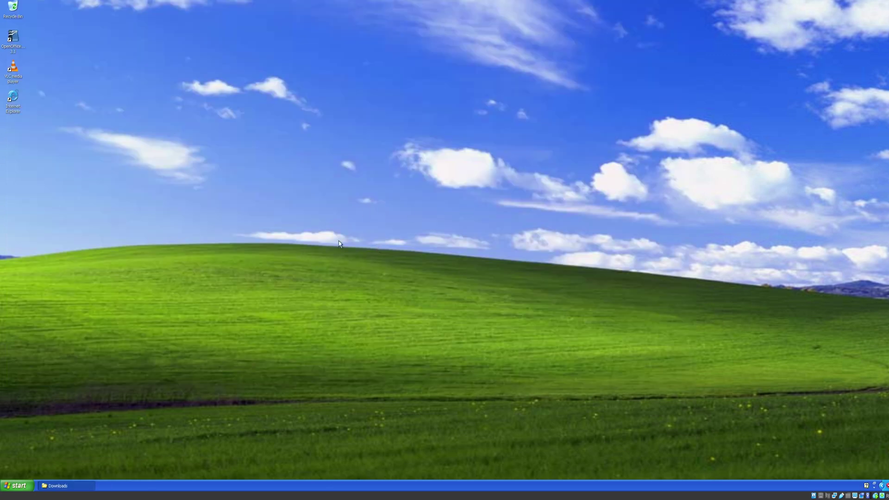
right_click(183, 290)
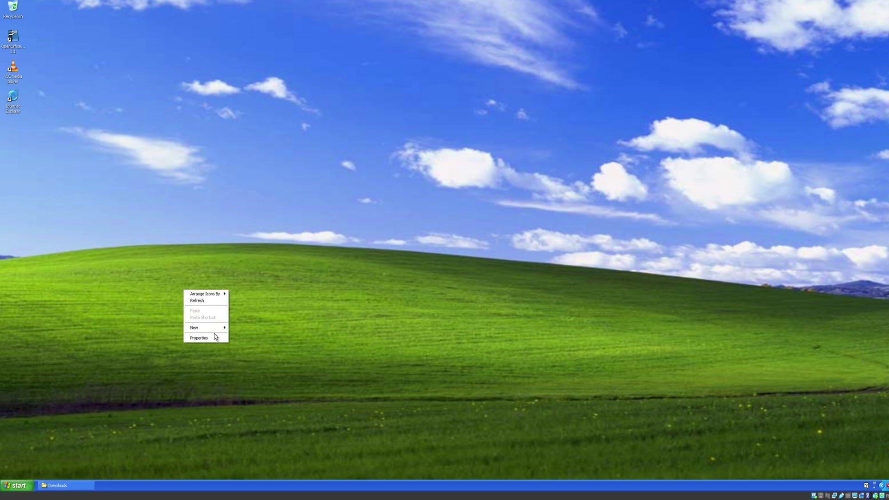
click(199, 338)
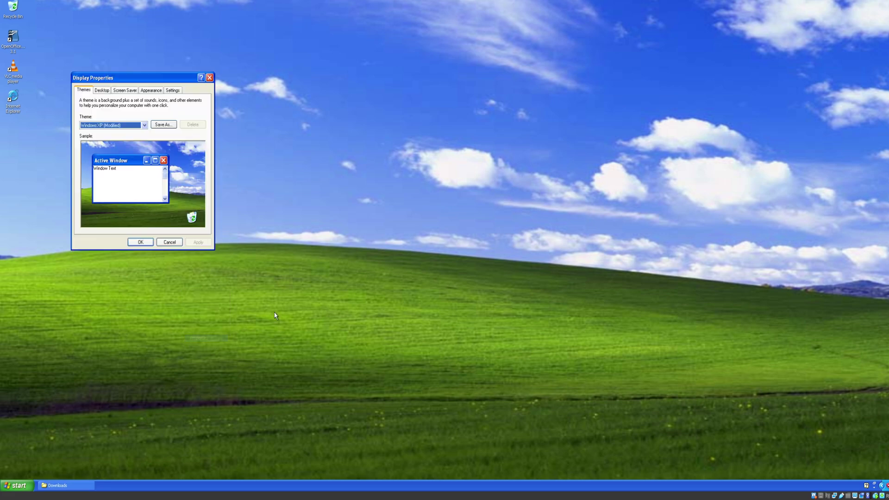
click(107, 92)
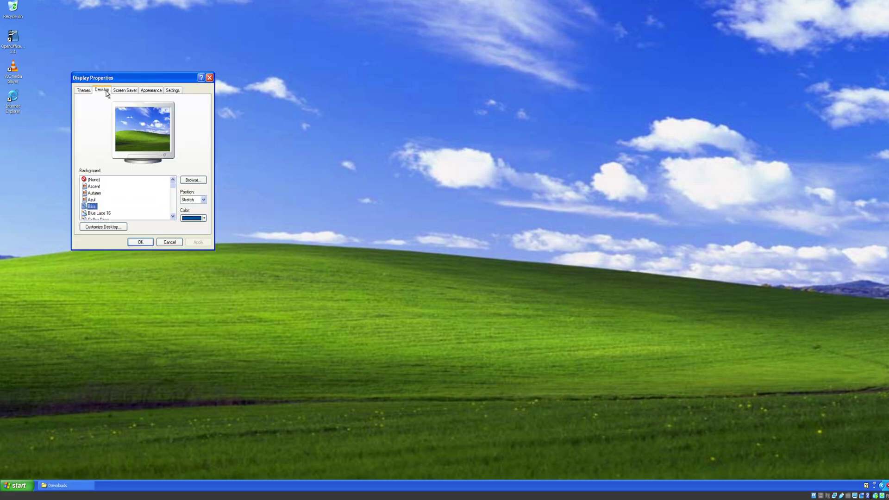
Preview the backgrounds from Autumn and Azul through Coffee Bean, Greenstone, Peace and Prairie Wind
click(94, 193)
click(94, 186)
click(96, 193)
click(97, 200)
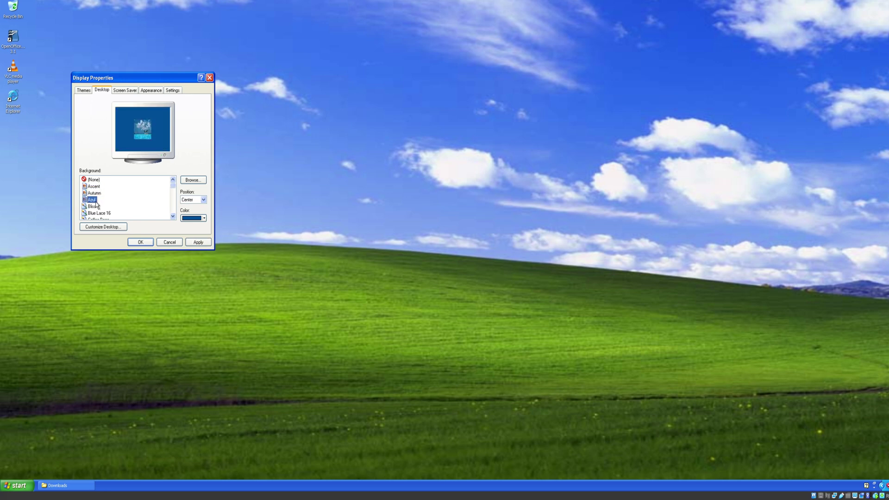
scroll(108, 204, down, 2)
click(98, 180)
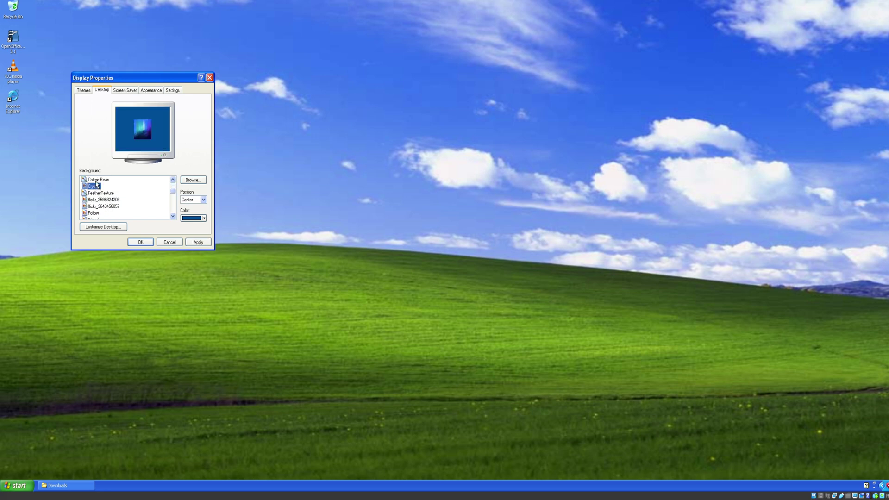
scroll(121, 192, down, 2)
click(96, 186)
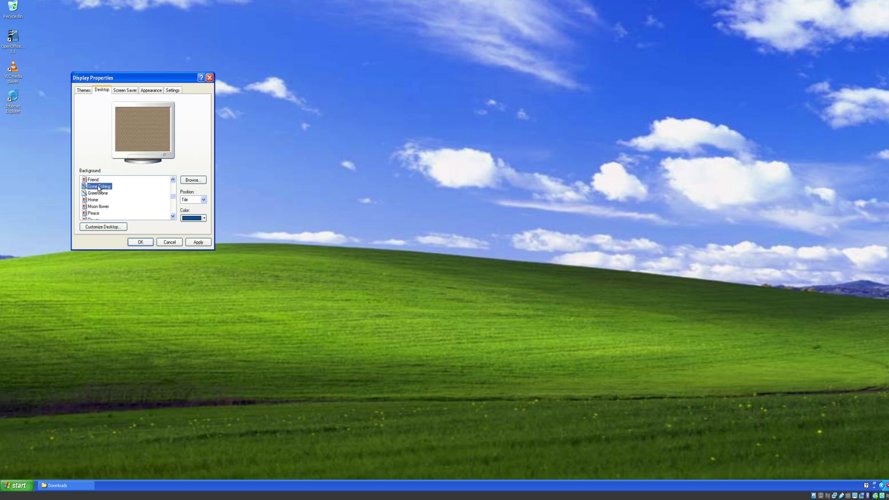
click(98, 193)
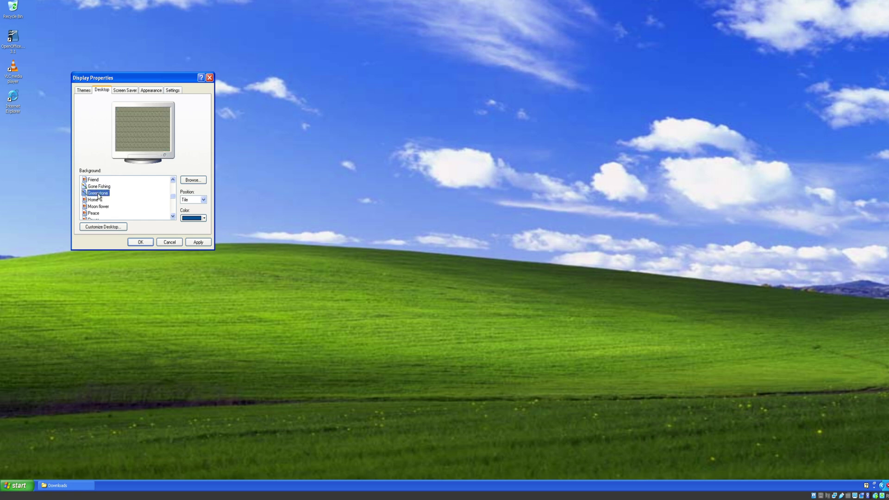
click(100, 206)
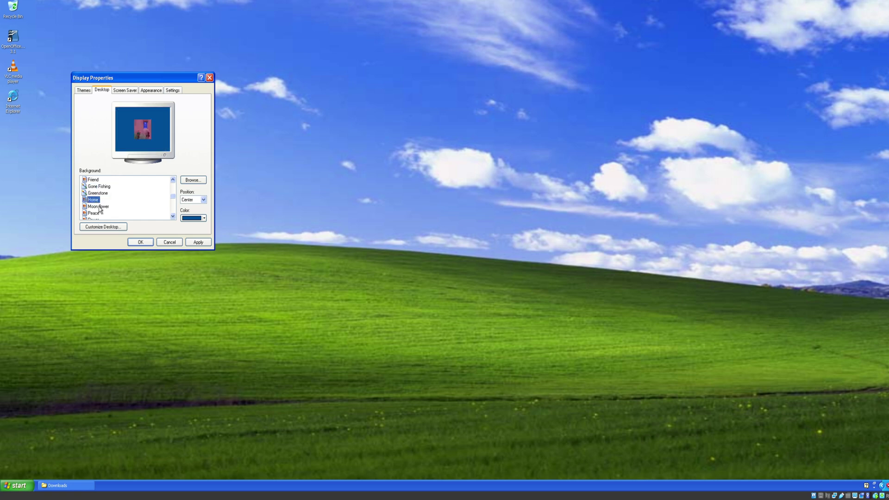
click(96, 194)
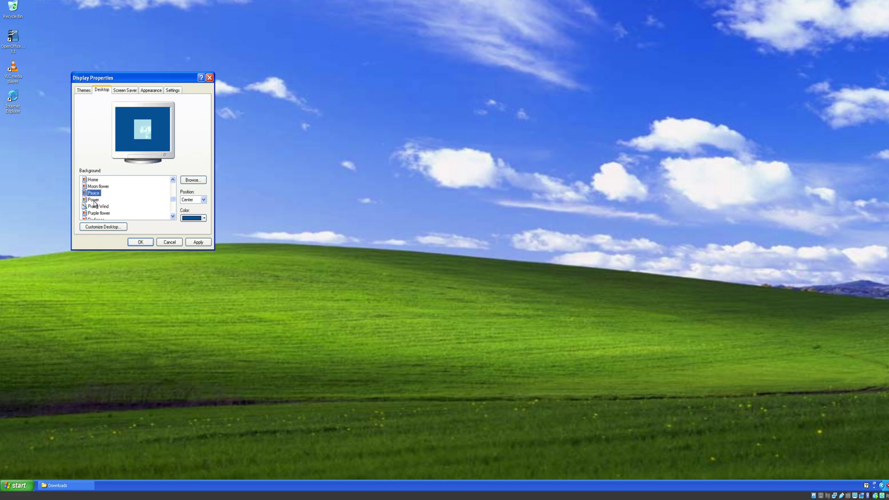
click(96, 200)
click(98, 207)
scroll(107, 203, down, 2)
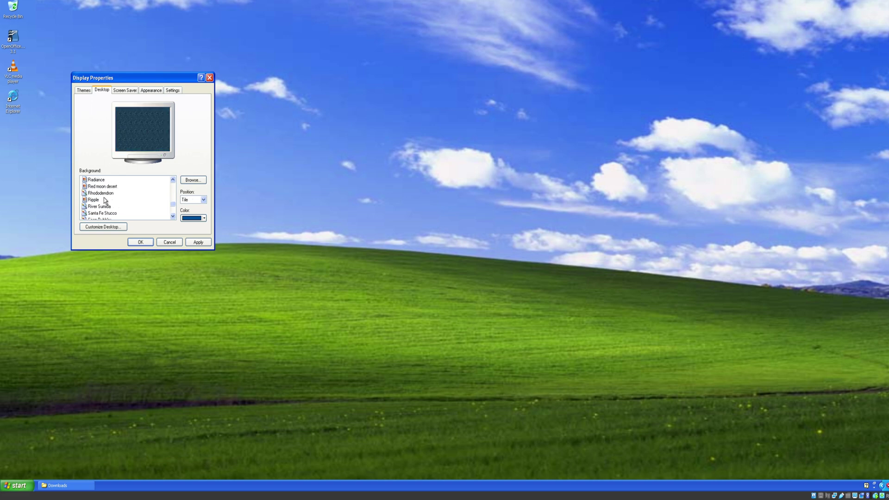
Preview Radiance through Stonehenge, Tulips and Wind, ending on the Windows XP background
click(96, 180)
click(95, 186)
click(98, 193)
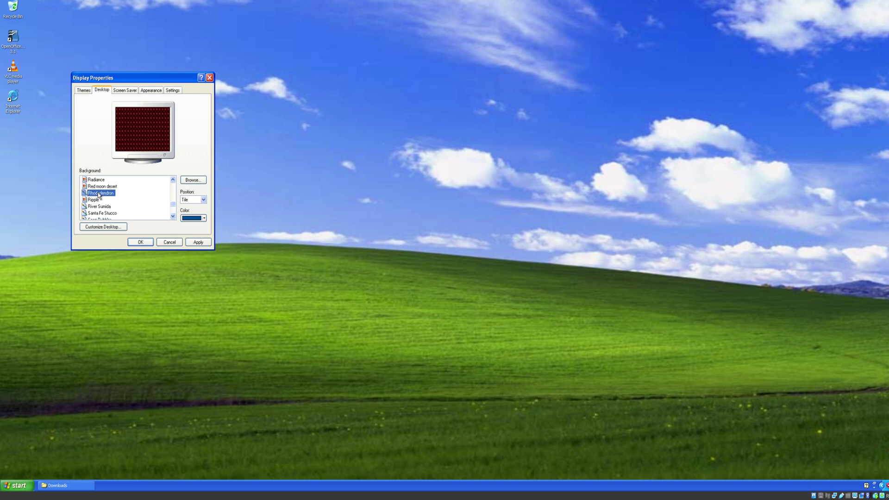
click(98, 199)
click(101, 207)
scroll(118, 203, down, 1)
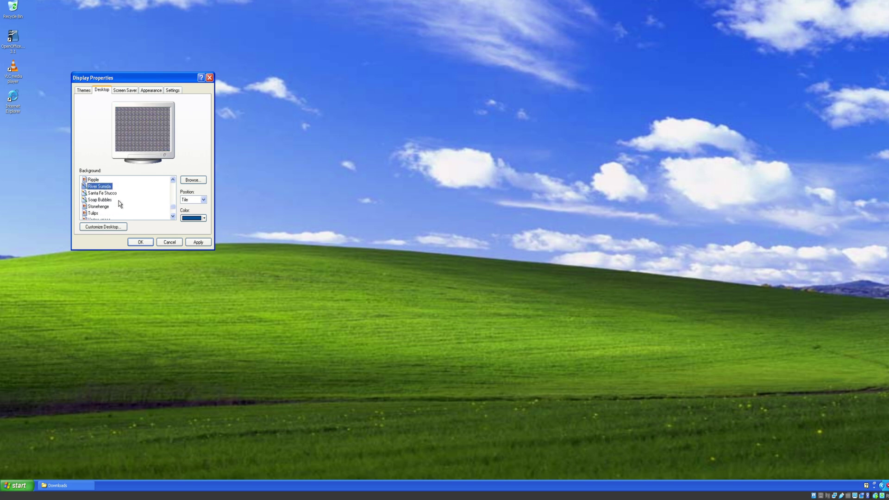
click(107, 193)
click(105, 200)
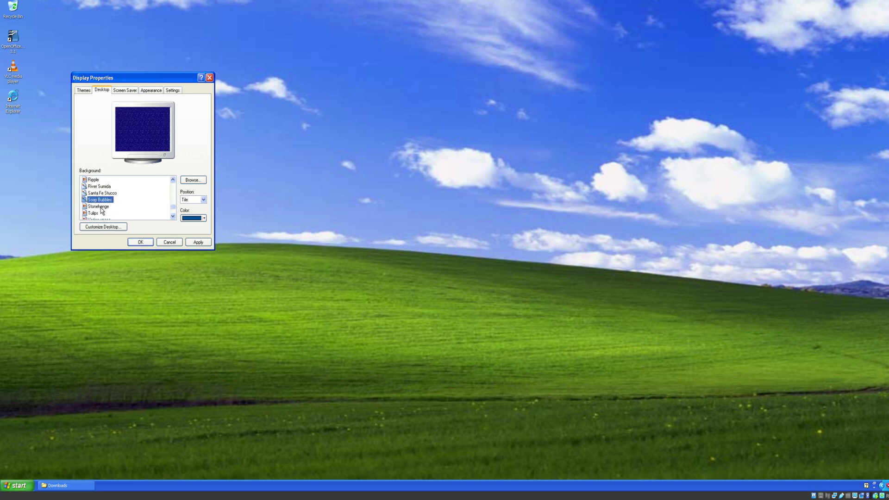
click(104, 207)
scroll(116, 205, down, 1)
click(98, 193)
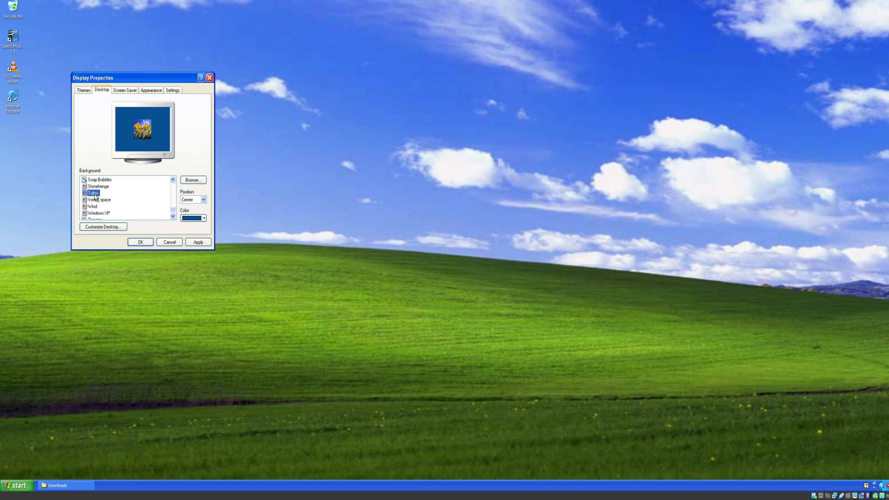
click(100, 200)
click(95, 206)
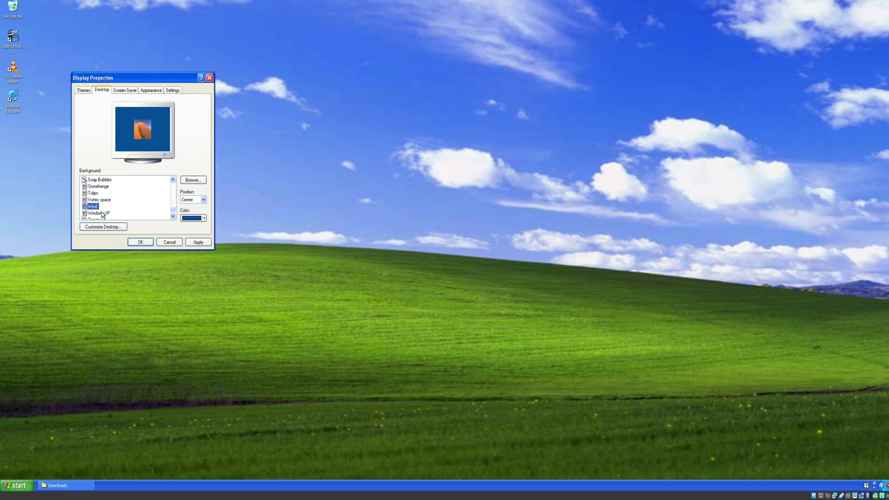
click(99, 213)
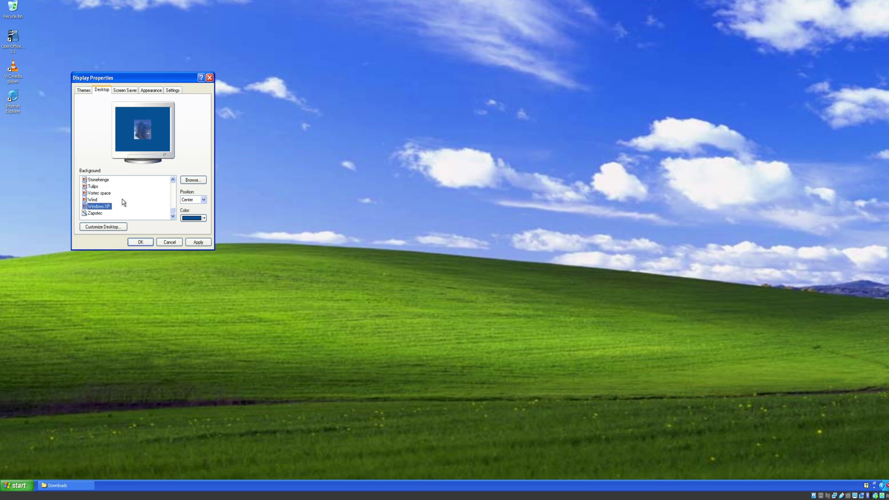
scroll(121, 199, up, 5)
Try the 3D FlowerBox and Mystify screen savers, then reselect Windows XP
click(125, 89)
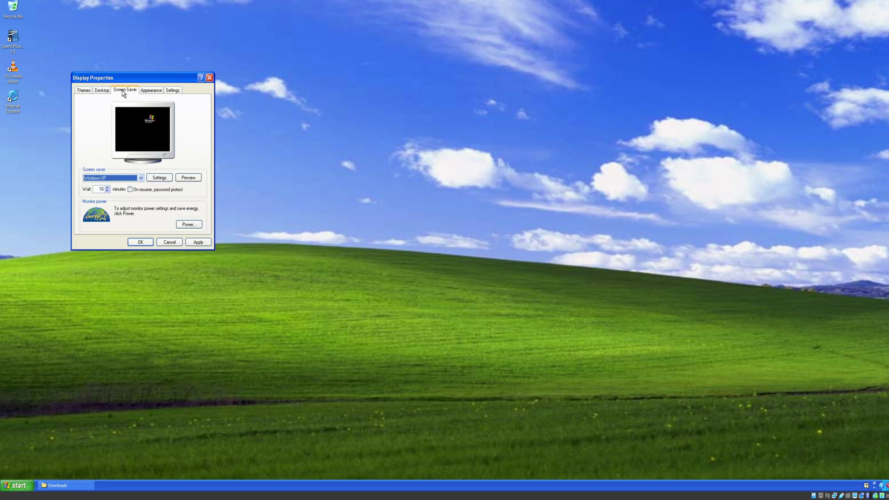
click(139, 178)
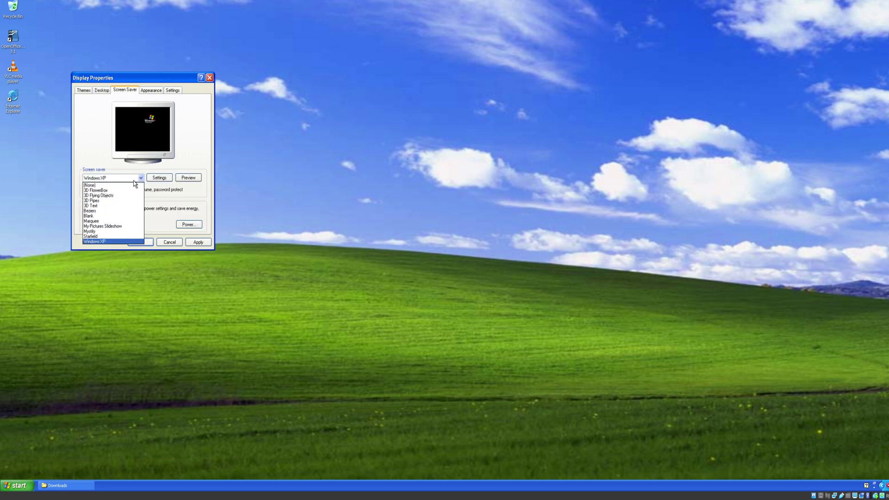
click(118, 189)
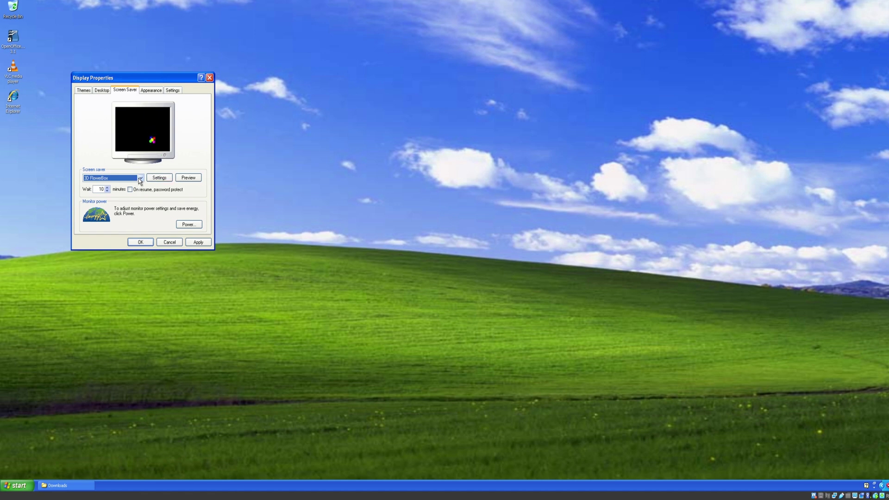
click(140, 179)
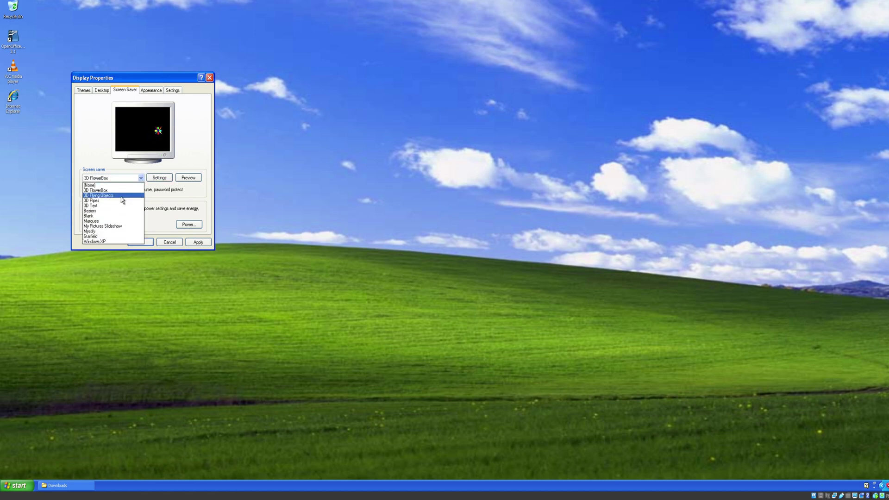
click(112, 231)
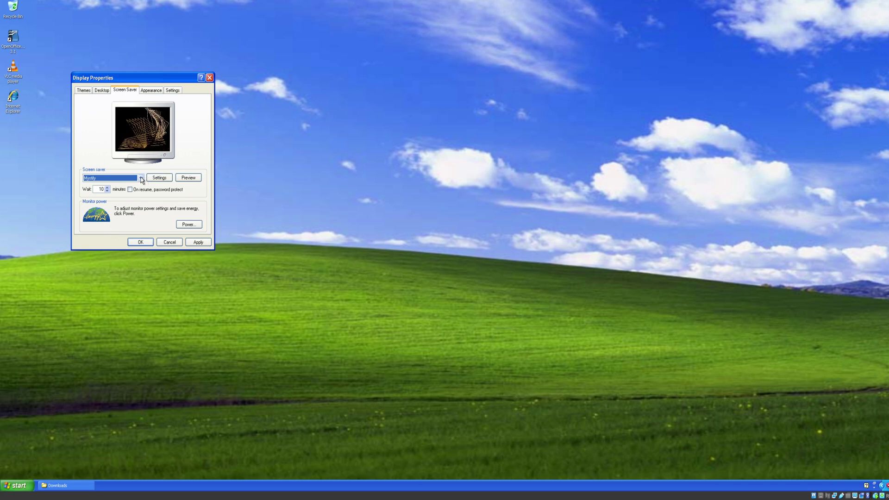
click(141, 177)
click(100, 242)
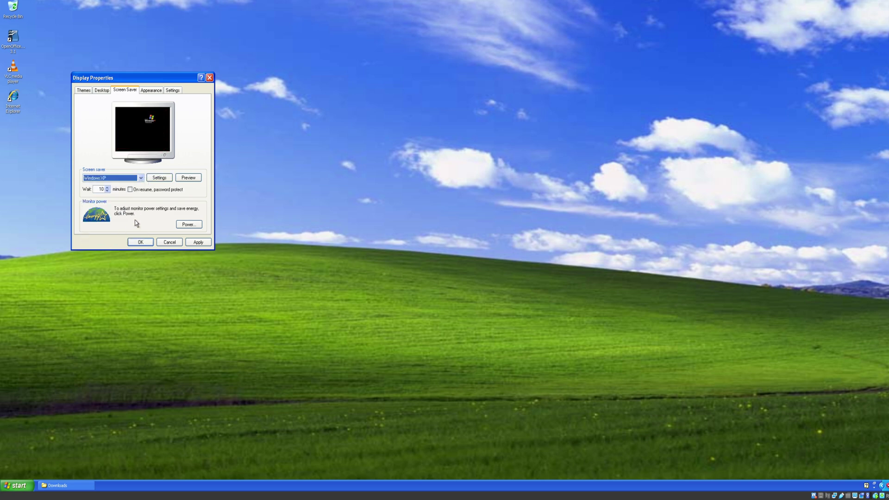
Cancel Display Properties and launch Solitaire from the Start menu programs
click(169, 242)
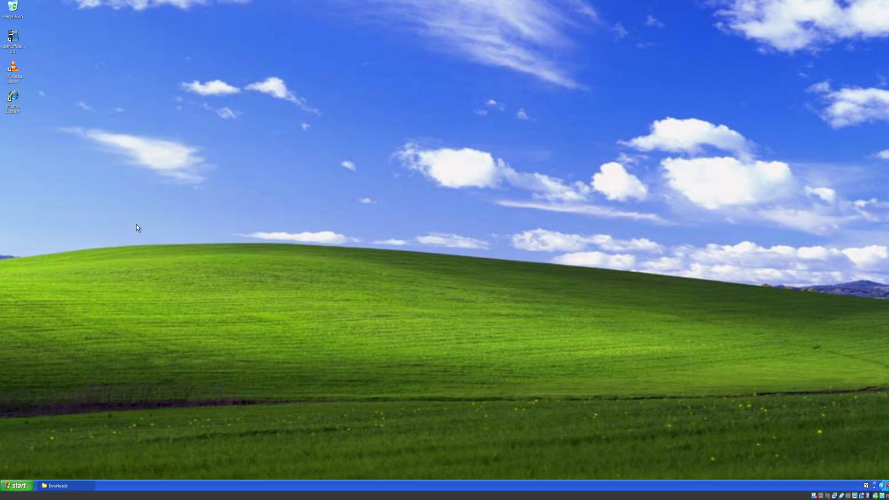
click(20, 489)
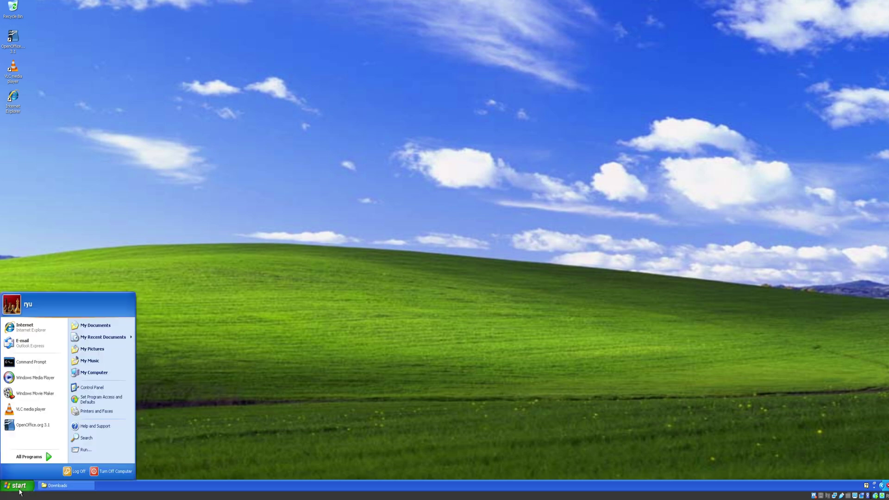
mouse_move(29, 456)
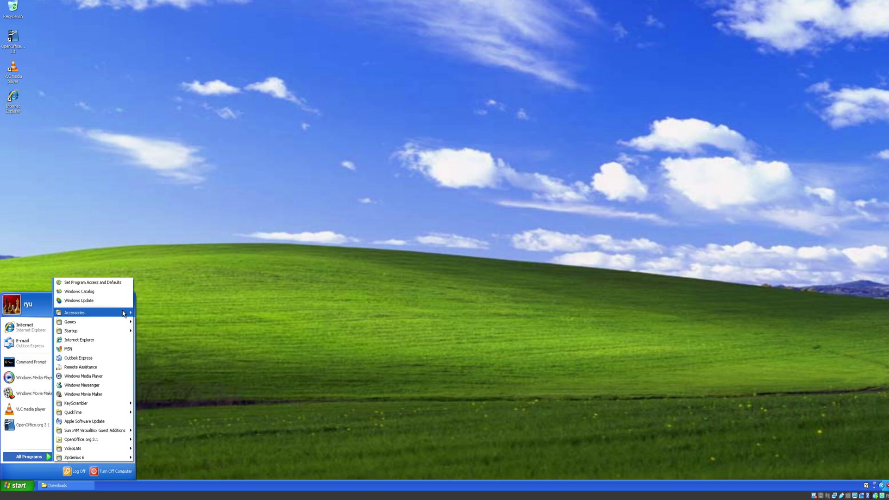
mouse_move(124, 313)
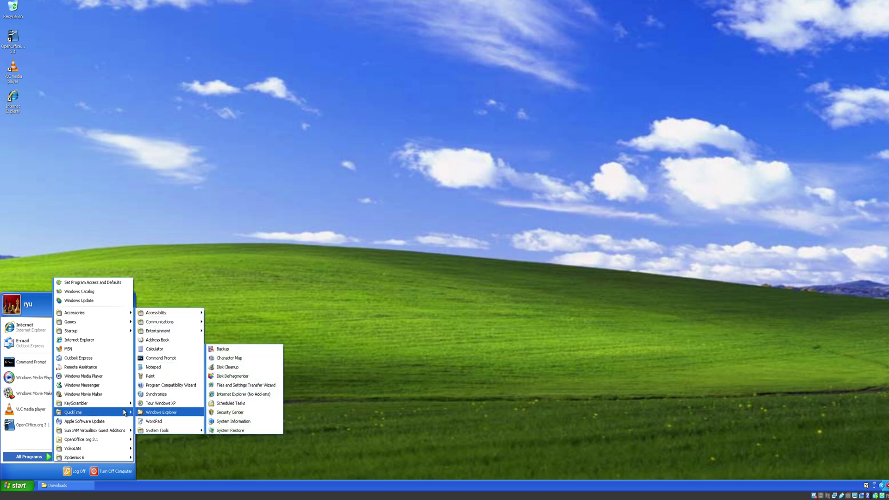
mouse_move(97, 323)
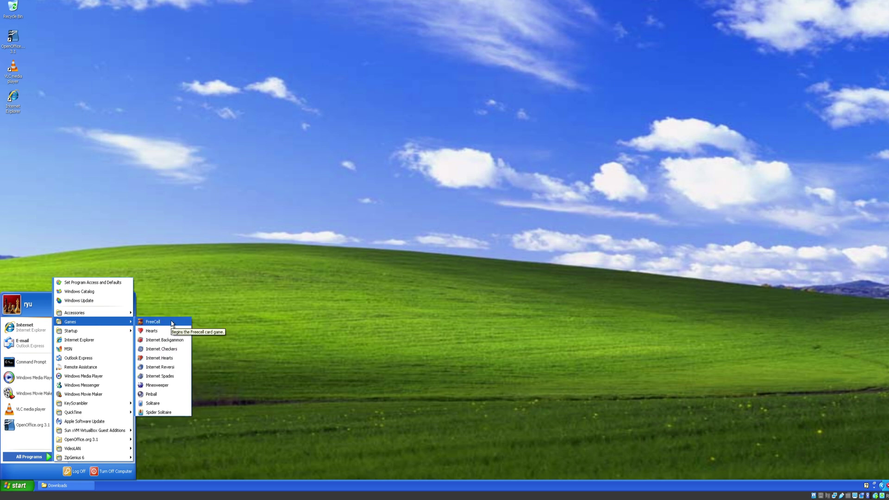
click(176, 406)
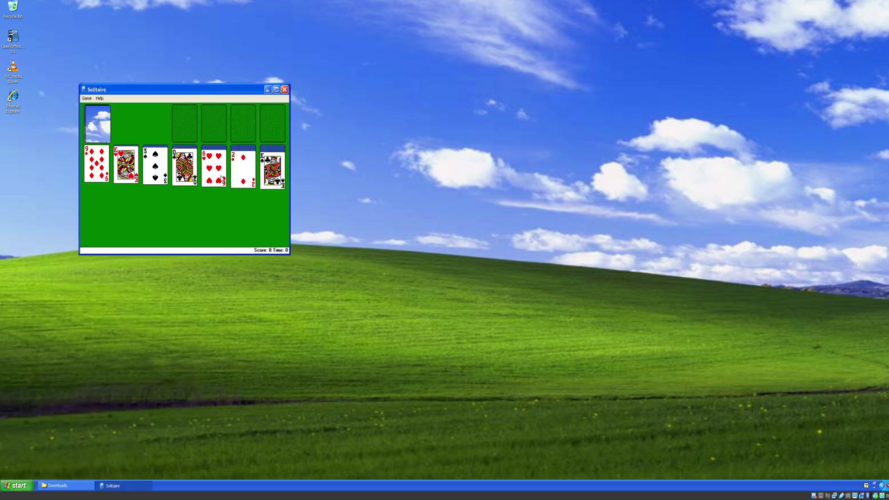
Close Solitaire and show the All Programs list
click(285, 89)
click(19, 487)
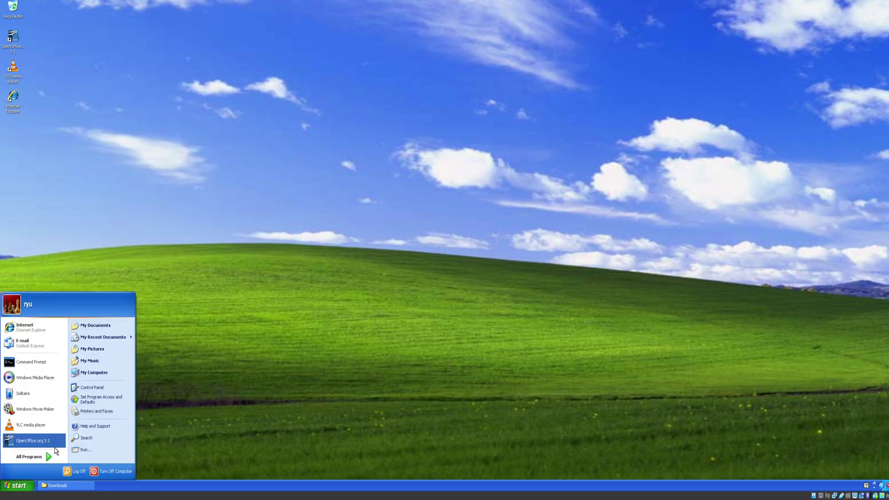
click(48, 457)
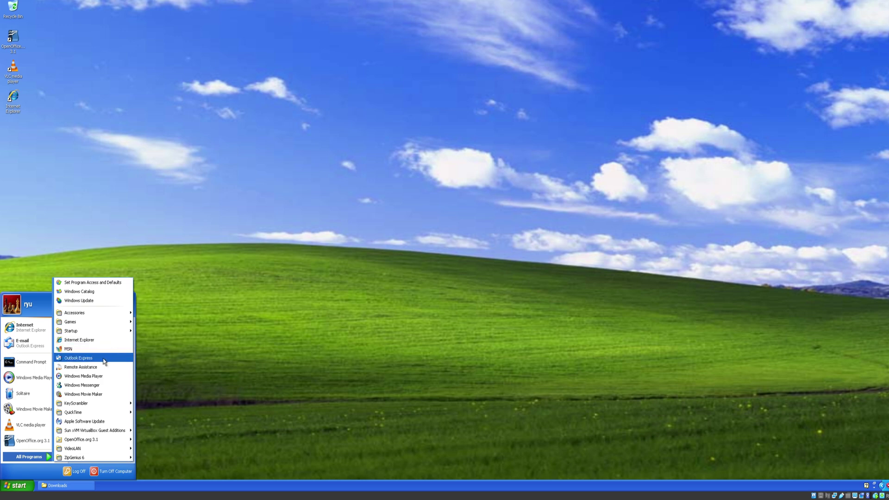
Launch Outlook Express, exit its Internet Connection Wizard without an account, and close it
click(79, 358)
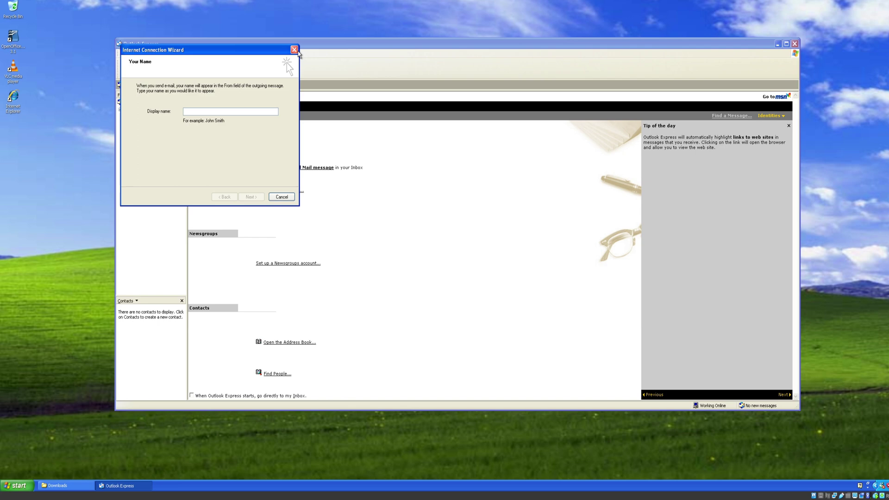
click(295, 49)
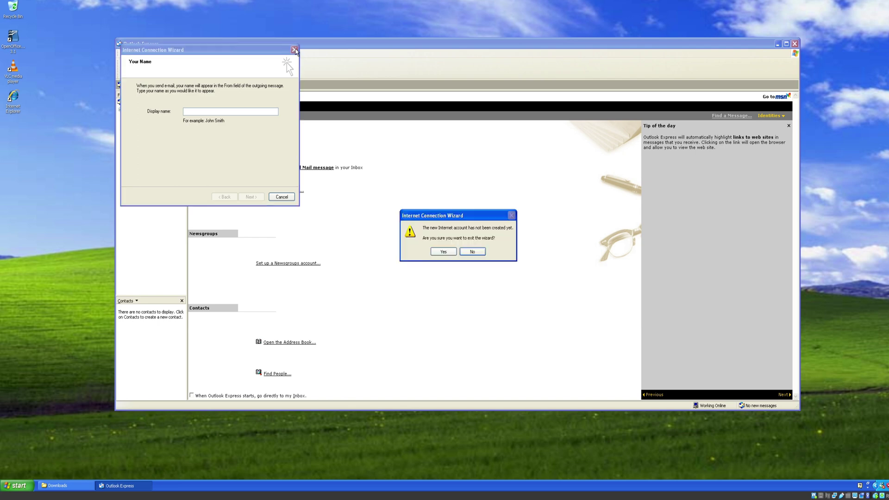
click(443, 251)
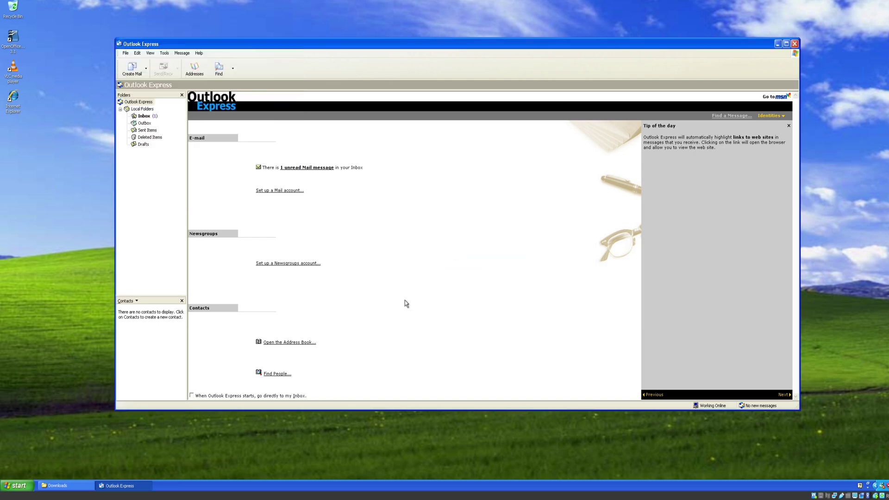
click(795, 44)
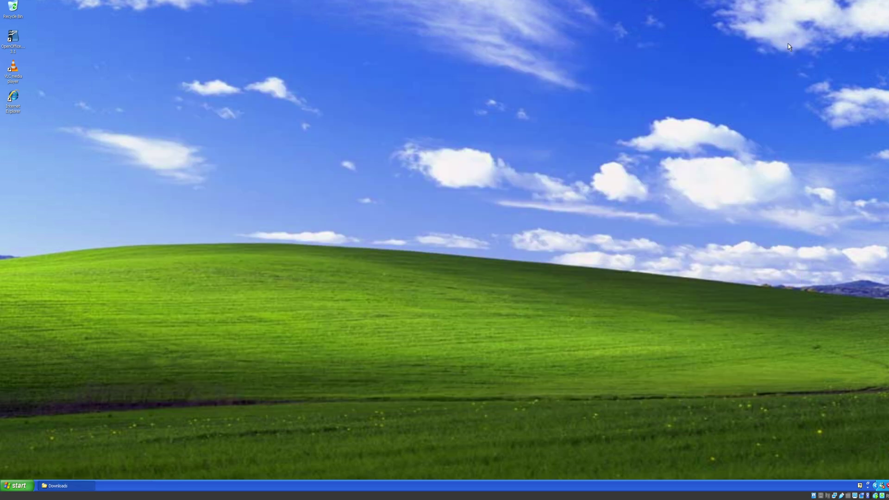
click(31, 487)
click(29, 457)
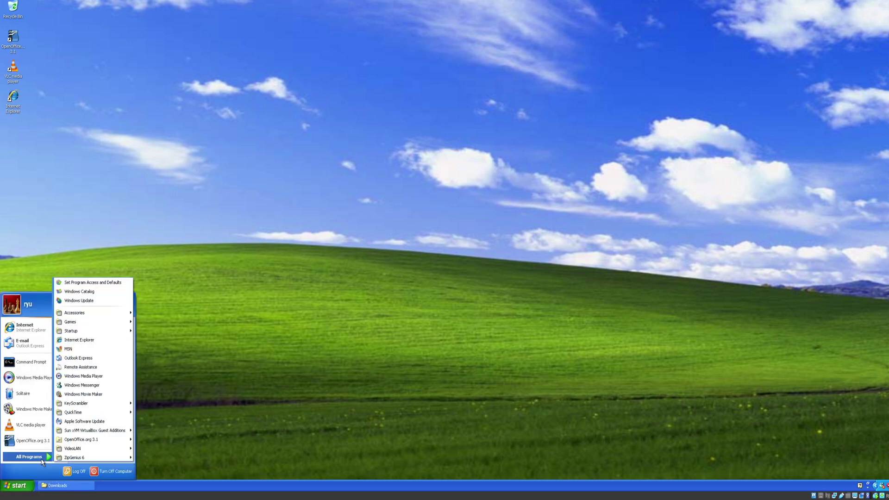
click(111, 376)
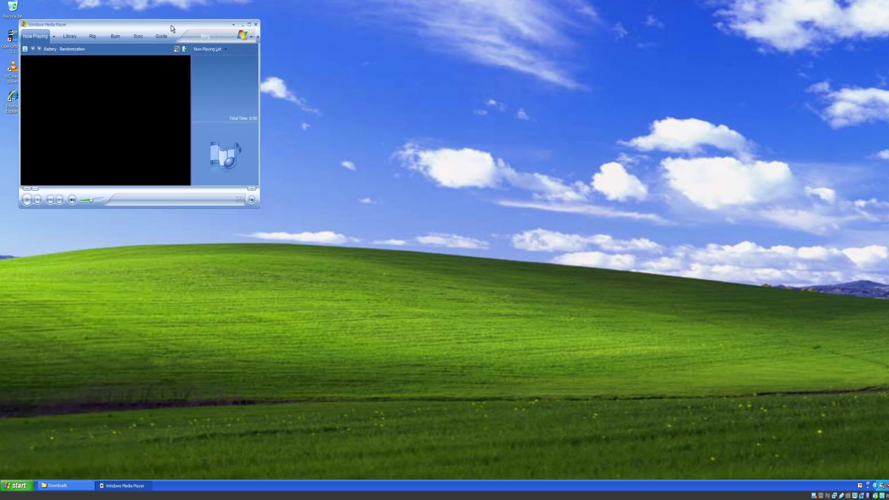
drag(171, 26, 325, 92)
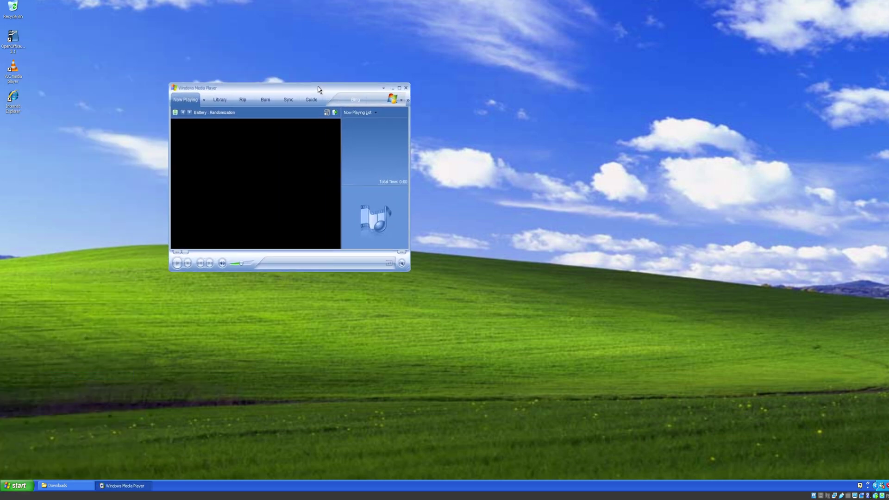
click(407, 88)
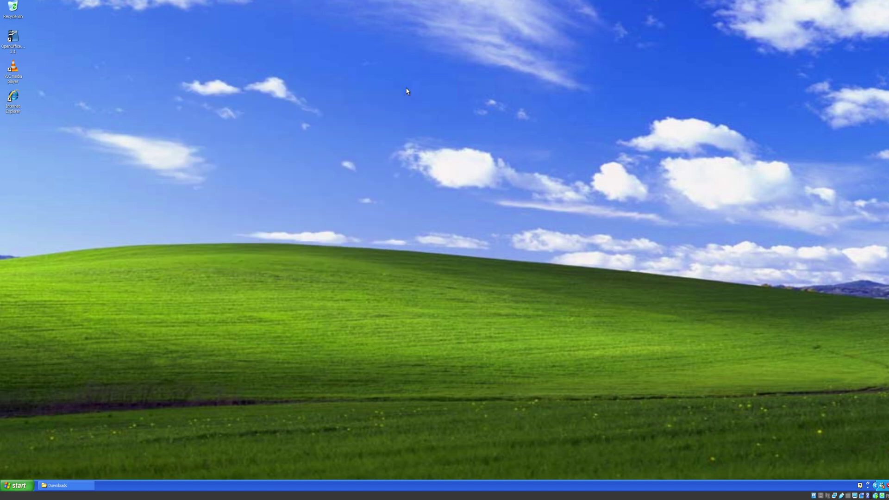
click(17, 486)
mouse_move(42, 458)
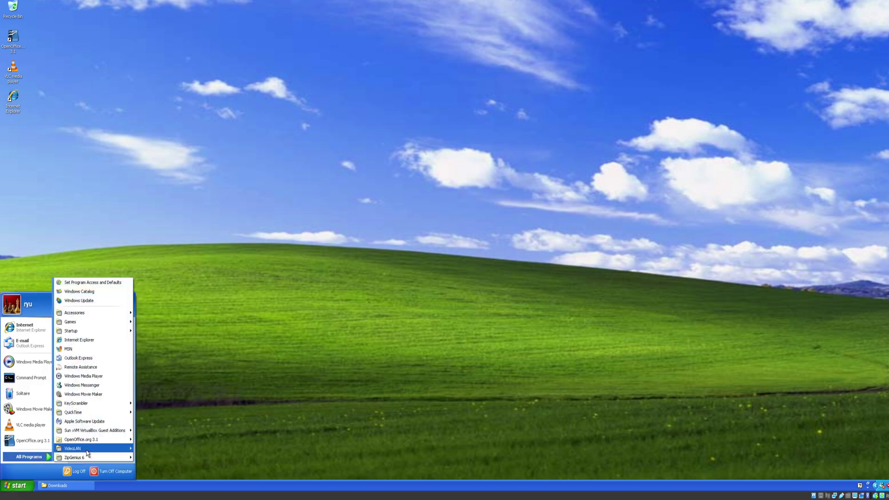
mouse_move(101, 406)
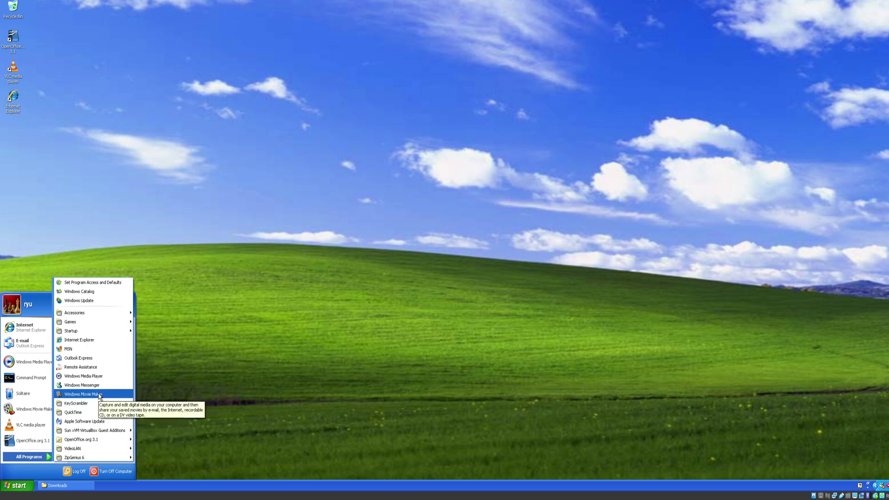
click(83, 394)
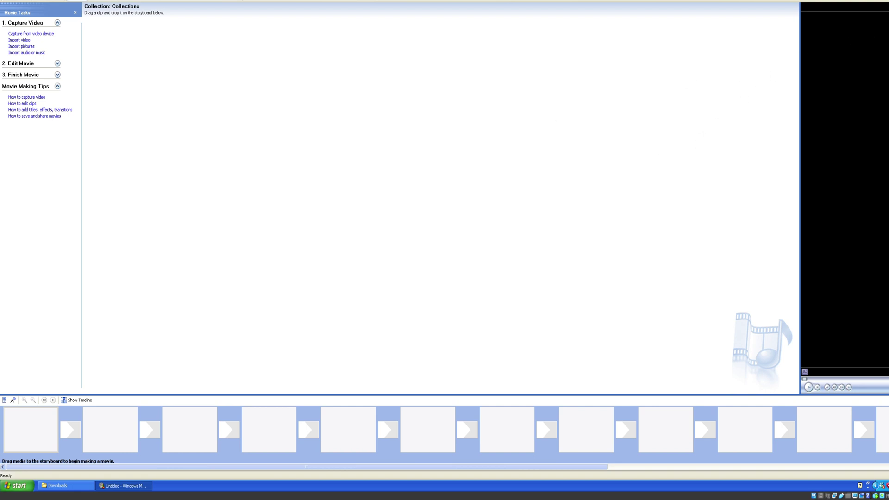
key(alt+F4)
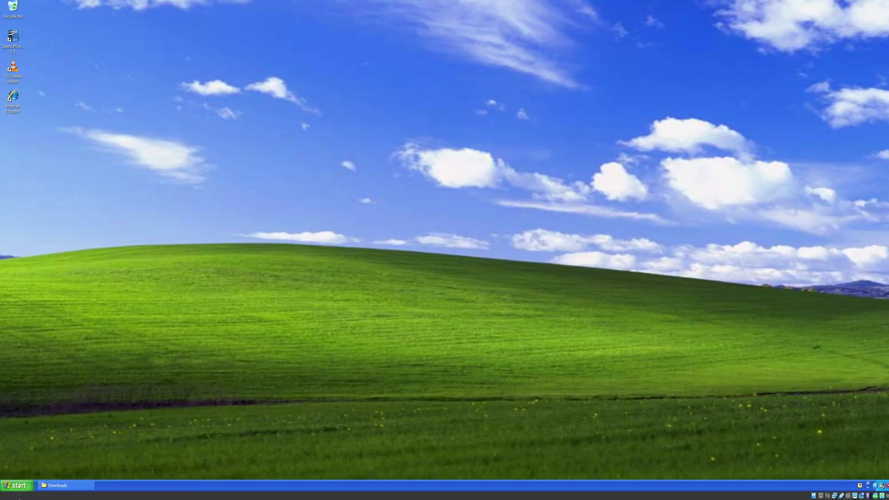
Browse the All Programs folders, including KeyScrambler and OpenOffice.org 3.1, then reopen the Start menu
click(17, 490)
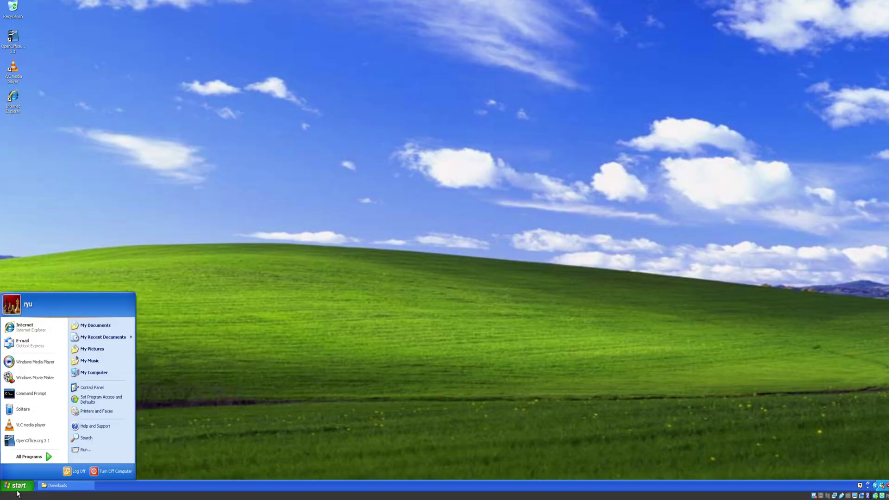
click(39, 458)
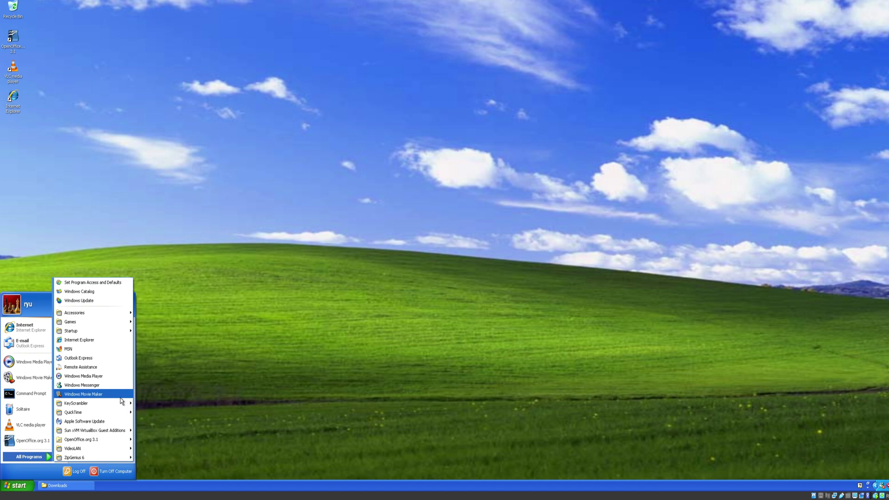
mouse_move(118, 408)
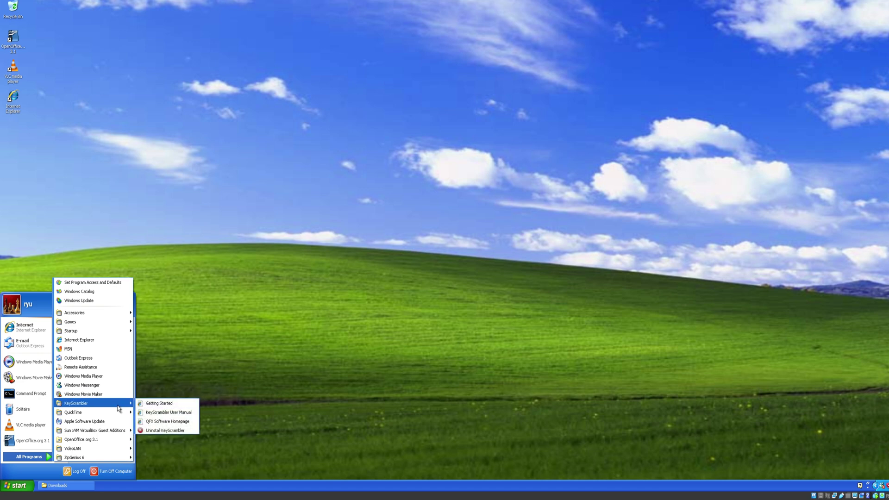
mouse_move(120, 434)
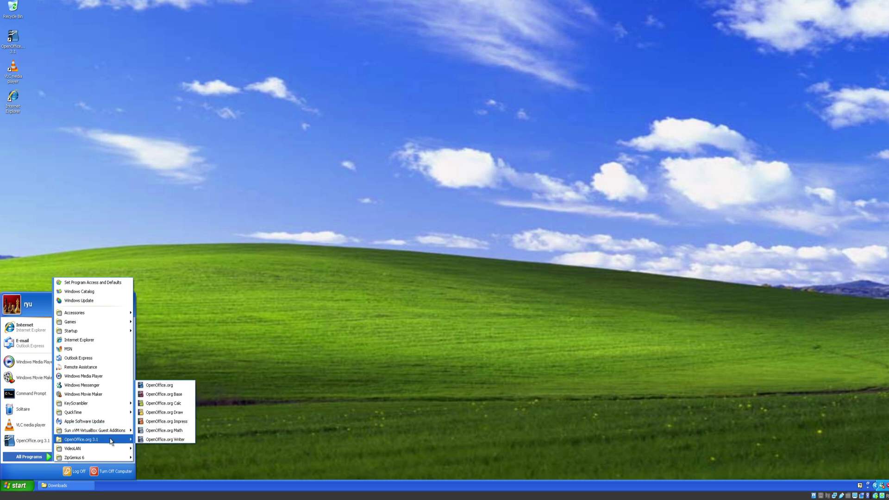
mouse_move(113, 461)
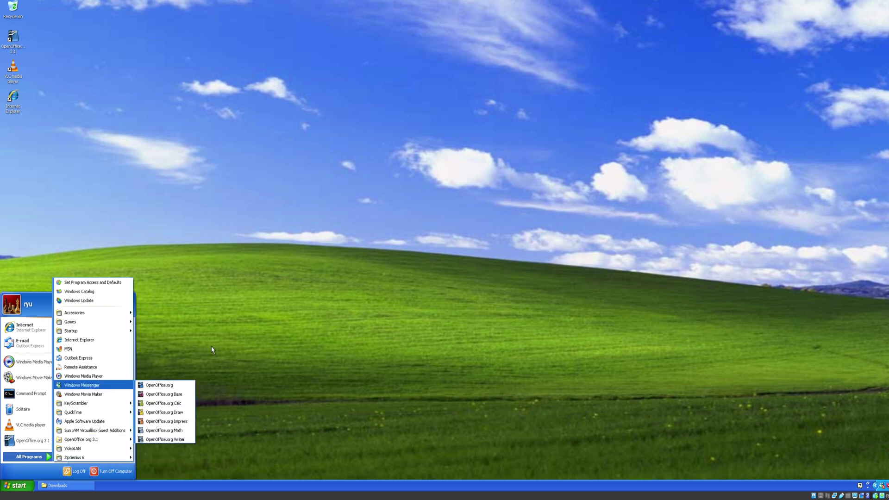
click(181, 353)
click(21, 492)
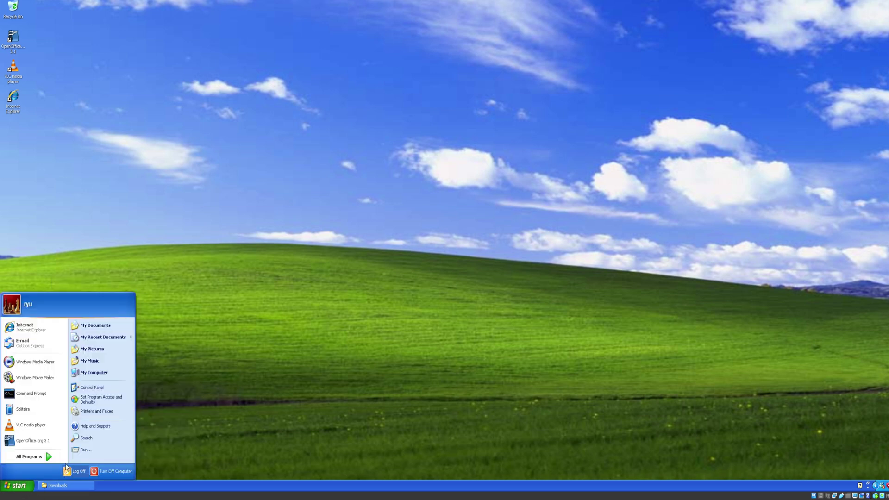
Open Control Panel, move it toward the upper left and enlarge its window
click(100, 390)
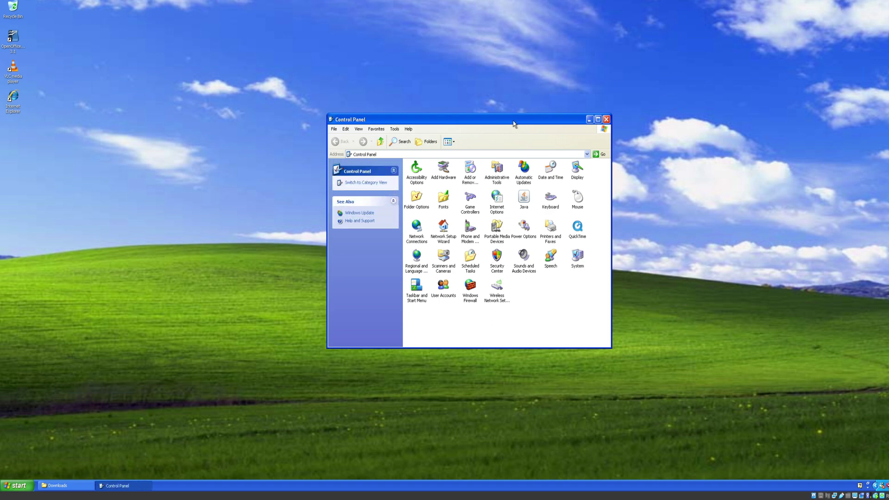
drag(509, 121, 338, 50)
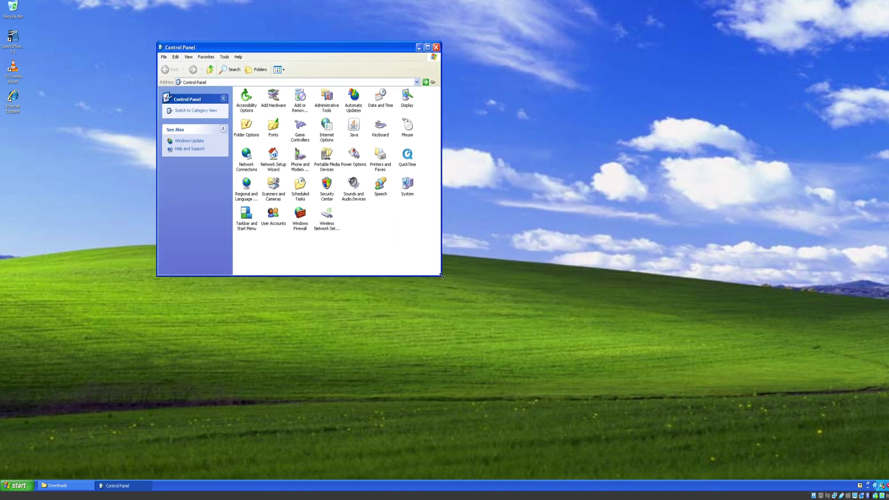
drag(442, 276, 713, 335)
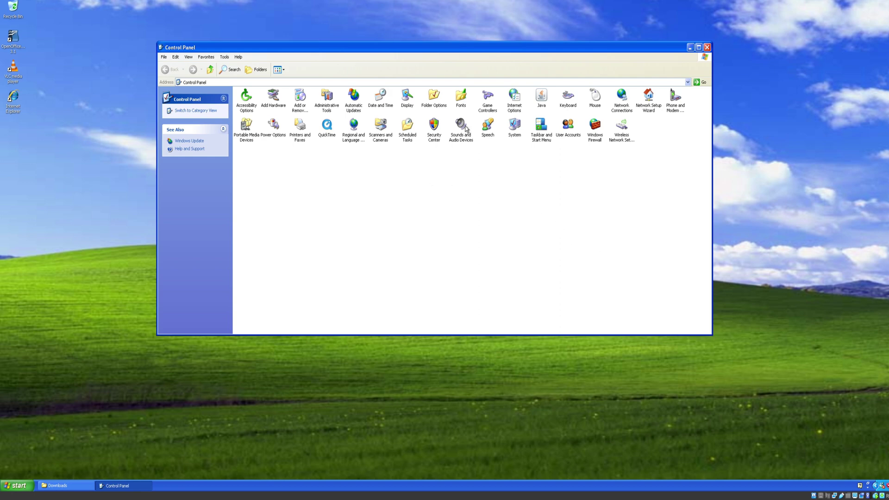
View the installed programs list in Add or Remove Programs, then close it
double_click(300, 100)
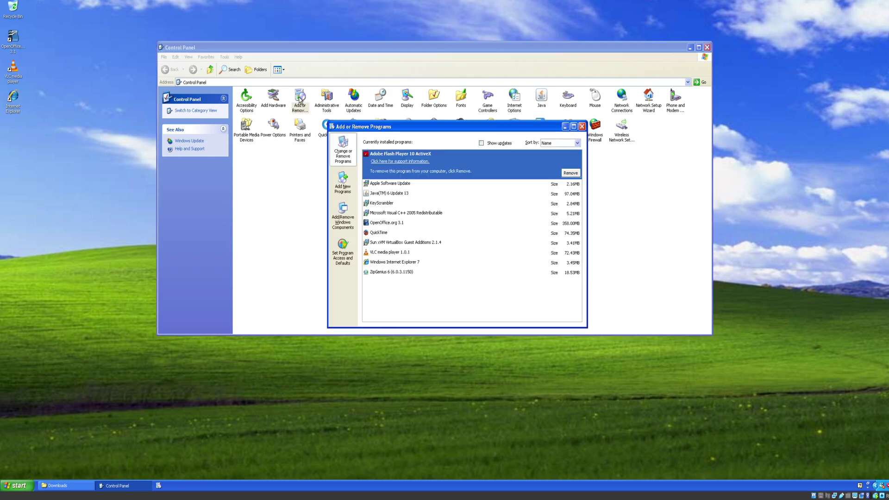
drag(513, 130, 451, 186)
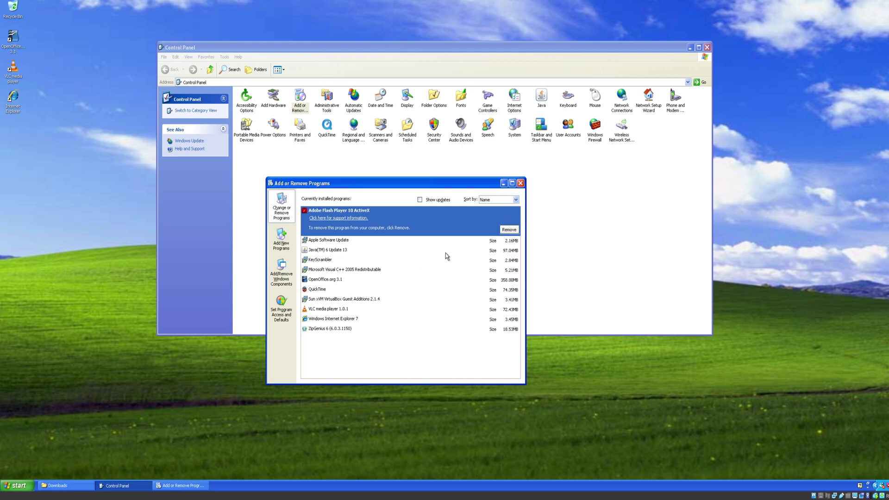
click(521, 183)
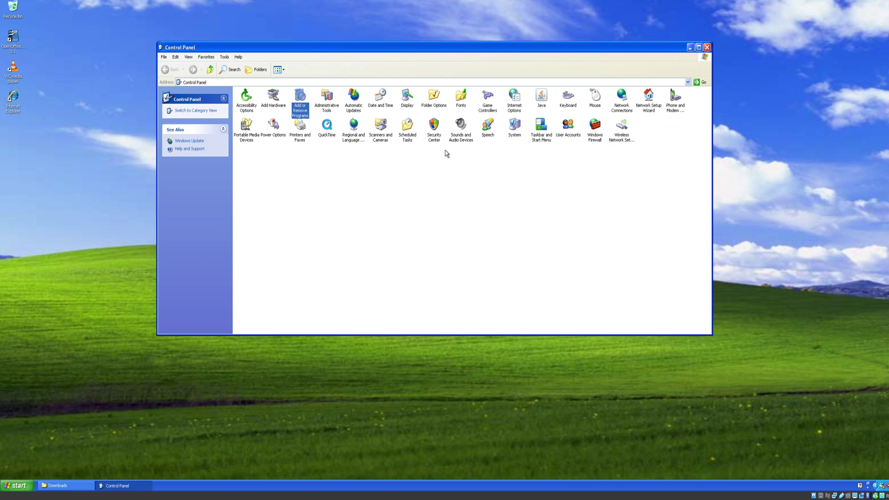
Open Phone and Modem Options and move Control Panel away from its dialog
click(677, 99)
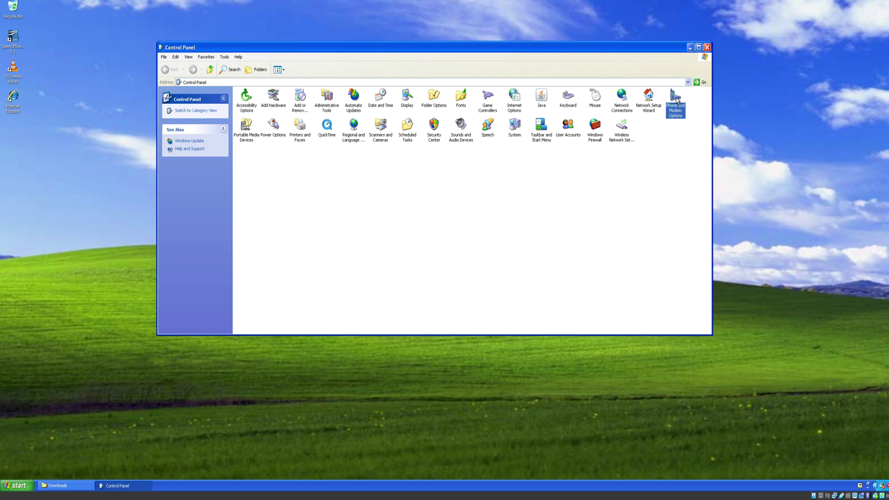
double_click(676, 100)
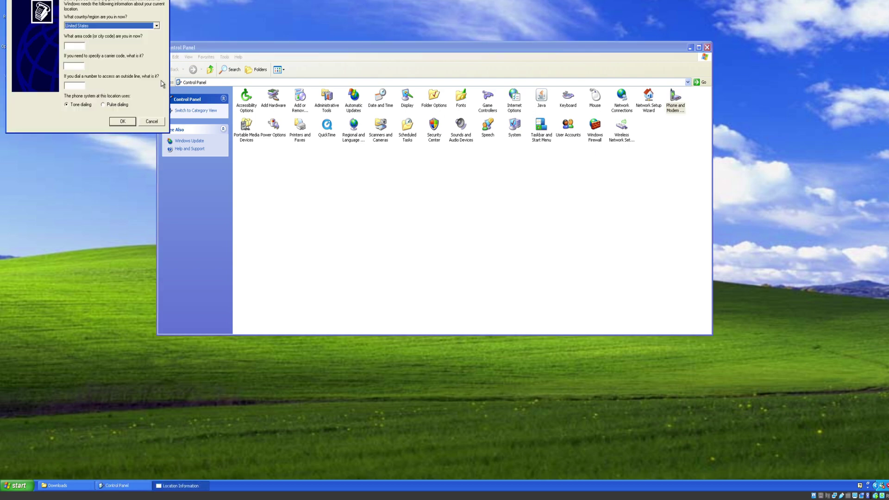
drag(245, 50, 290, 81)
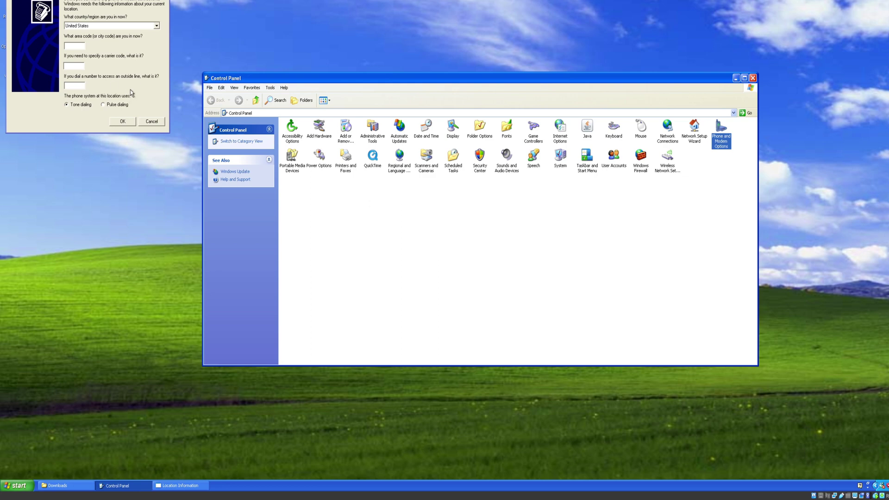
Open Portable Media Devices, cancel the no-device wizard and close its window
double_click(292, 159)
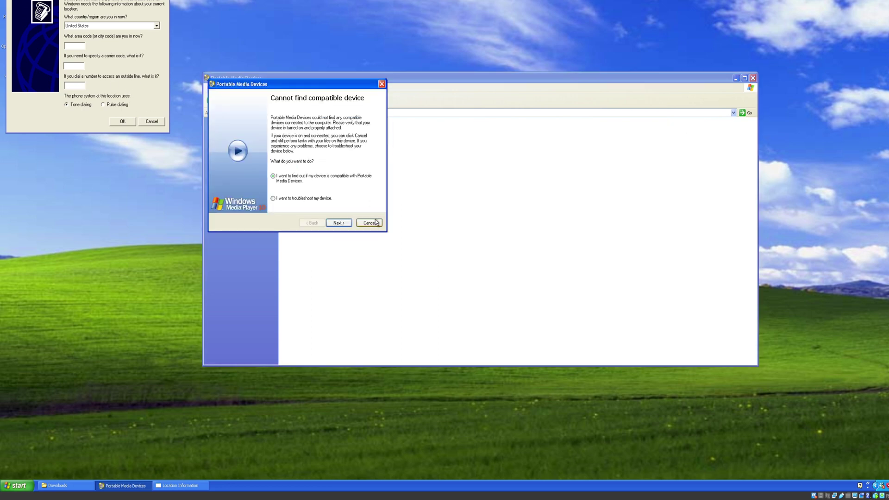
click(370, 224)
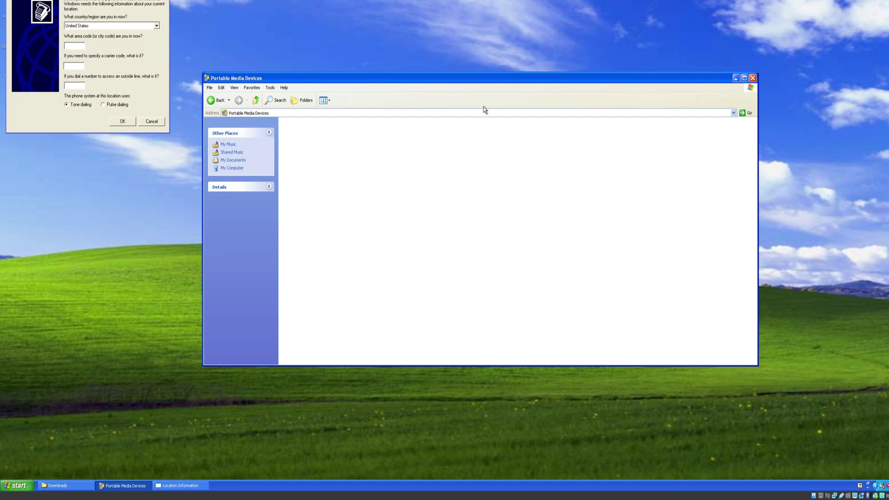
click(753, 78)
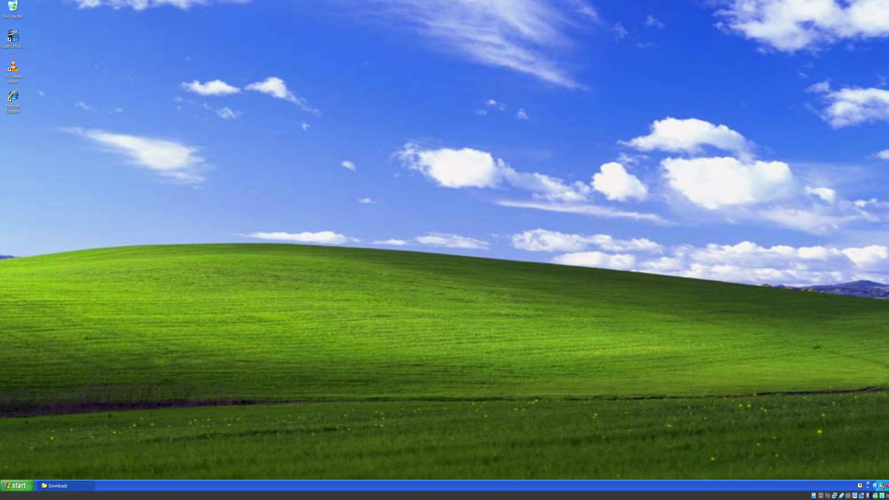
key(super+e)
click(124, 90)
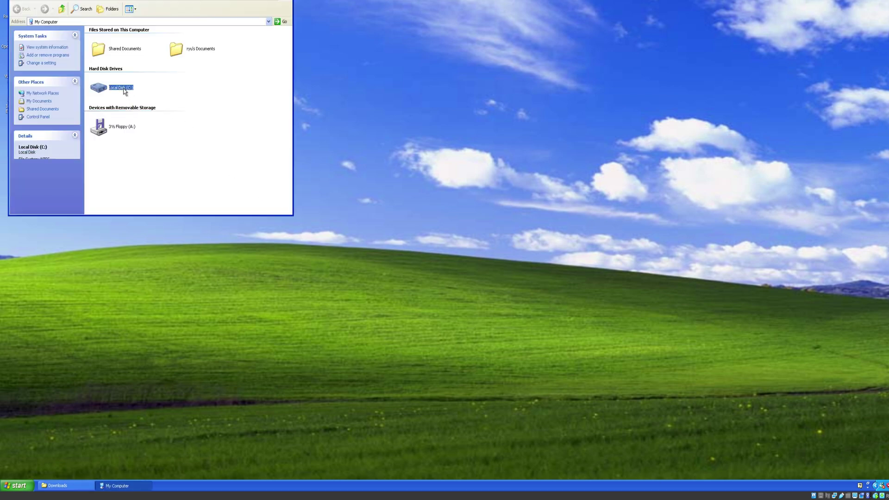
double_click(125, 90)
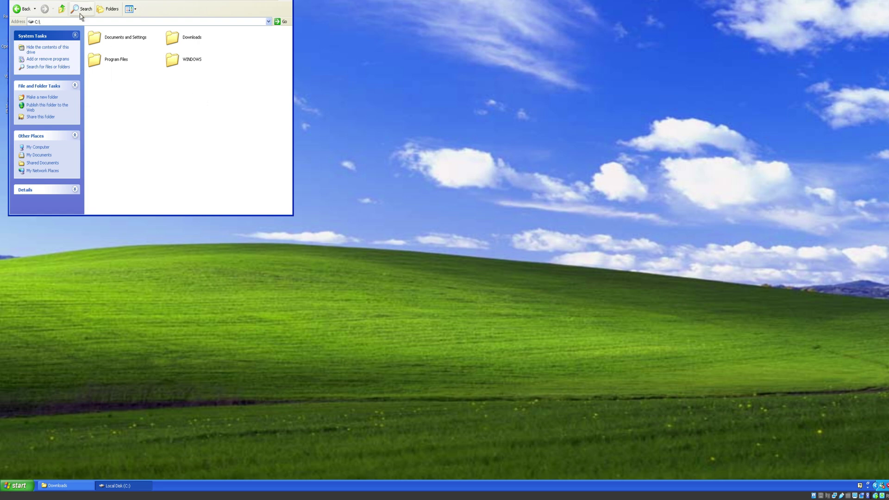
click(62, 9)
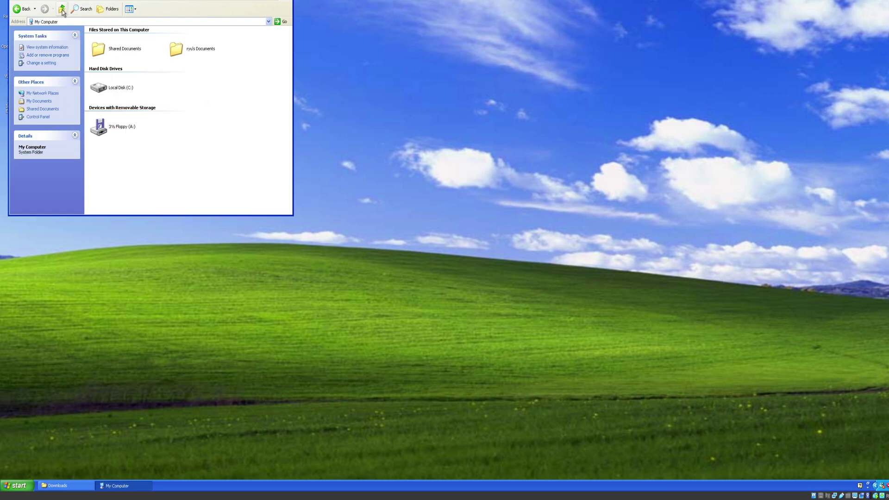
double_click(124, 50)
double_click(119, 59)
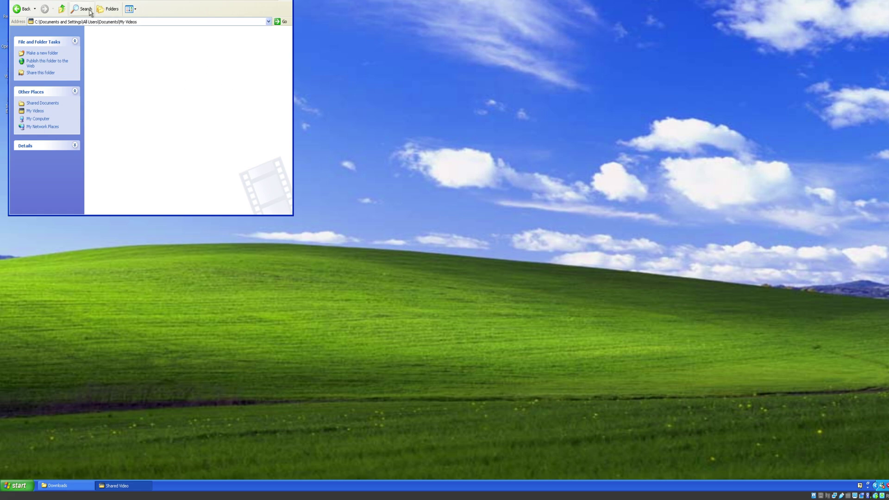
click(62, 9)
double_click(173, 42)
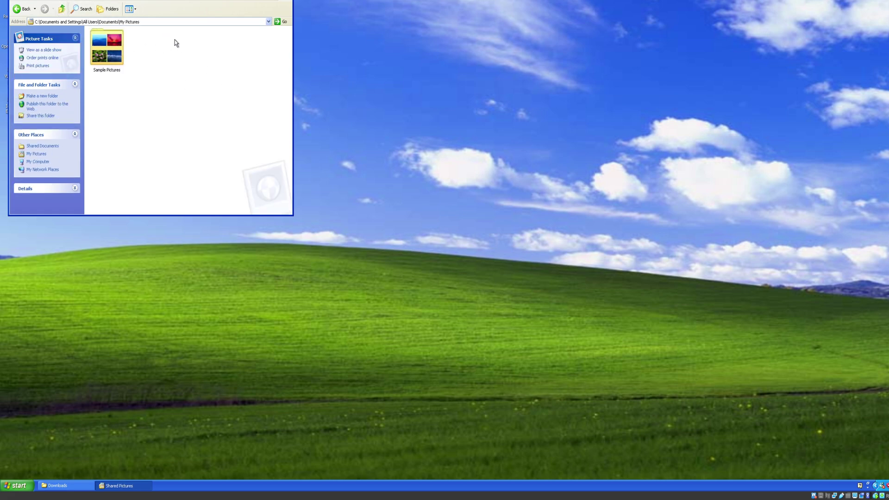
double_click(114, 47)
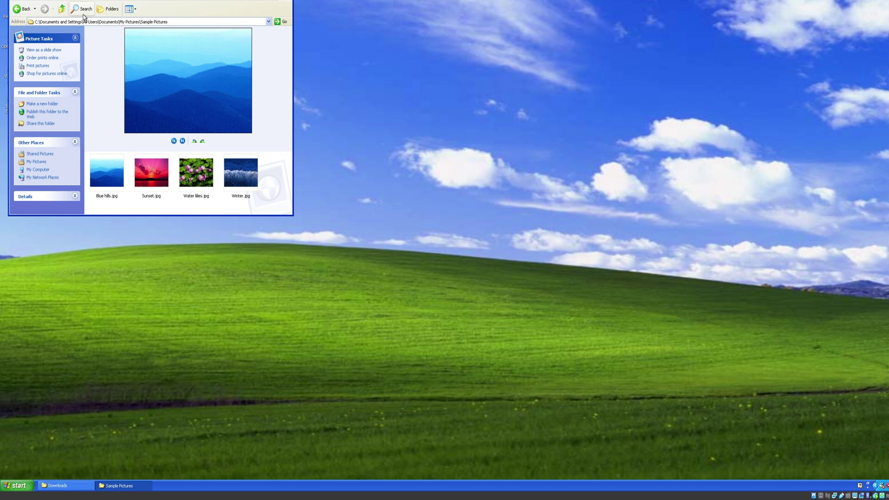
click(62, 8)
click(19, 9)
drag(273, 42, 431, 98)
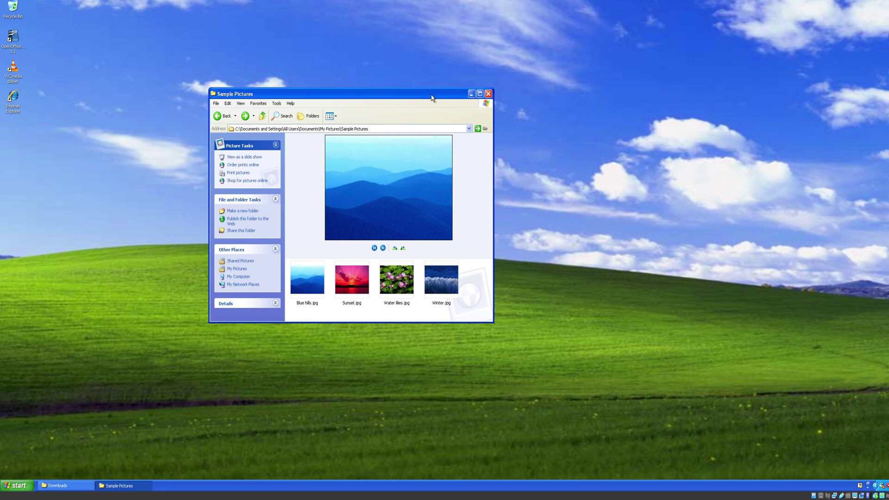
Close Sample Pictures, start a blank Untitled 1 spreadsheet in OpenOffice.org, and minimize it
click(488, 94)
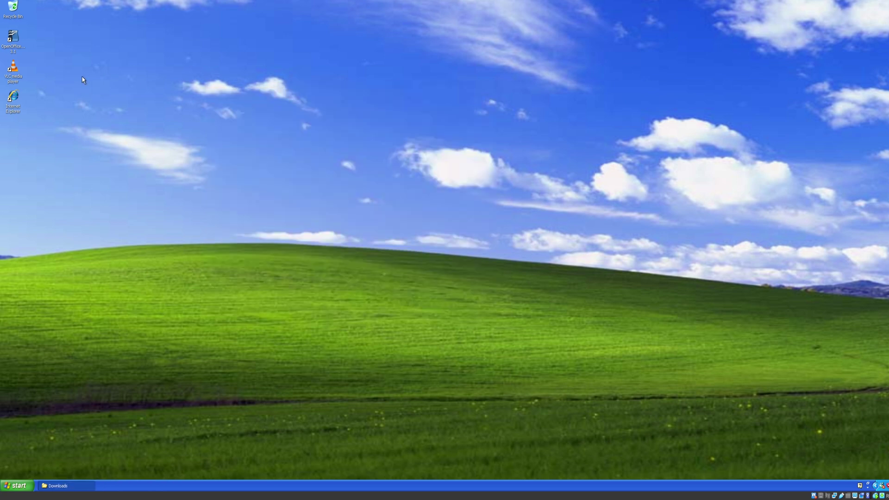
double_click(11, 40)
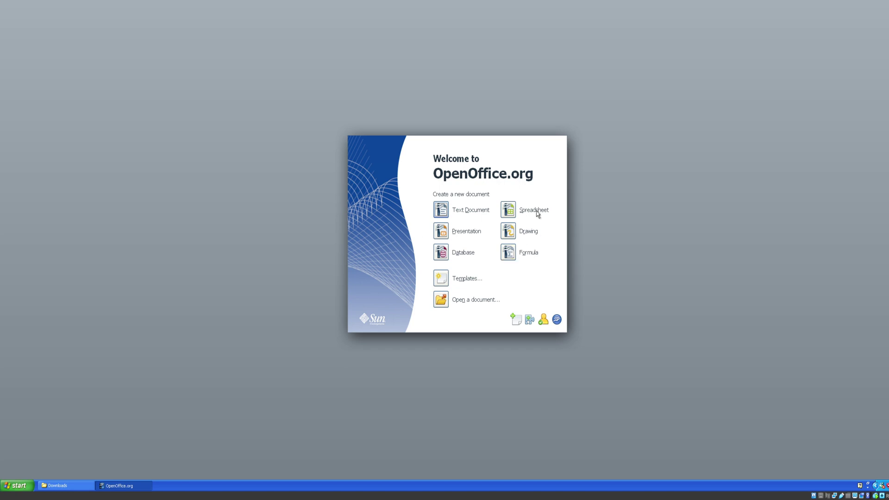
click(510, 212)
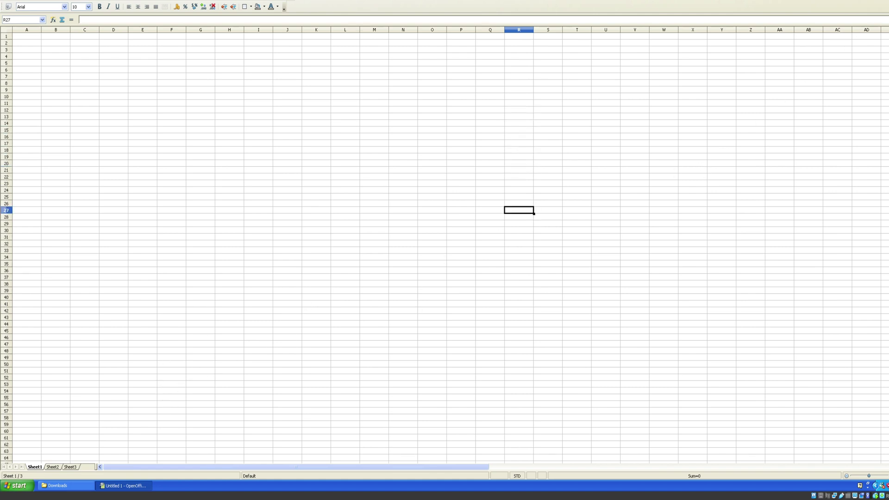
click(846, 2)
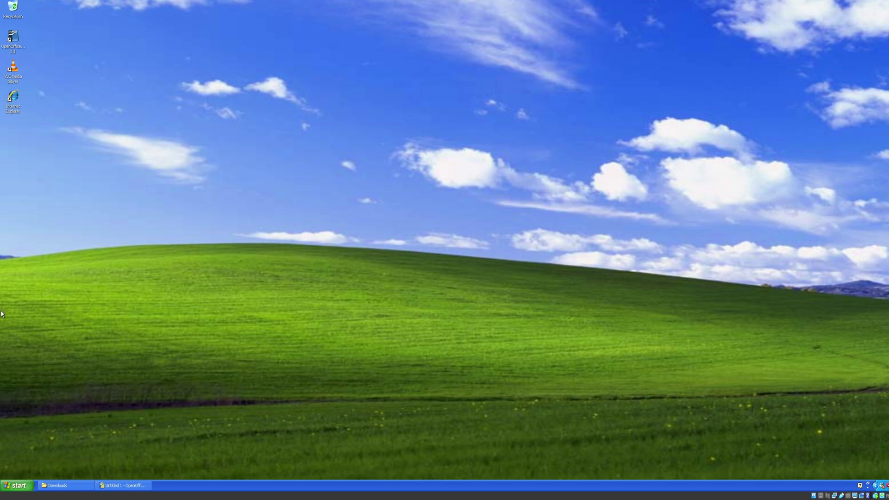
Launch Internet Checkers from the Games folder in All Programs
click(15, 489)
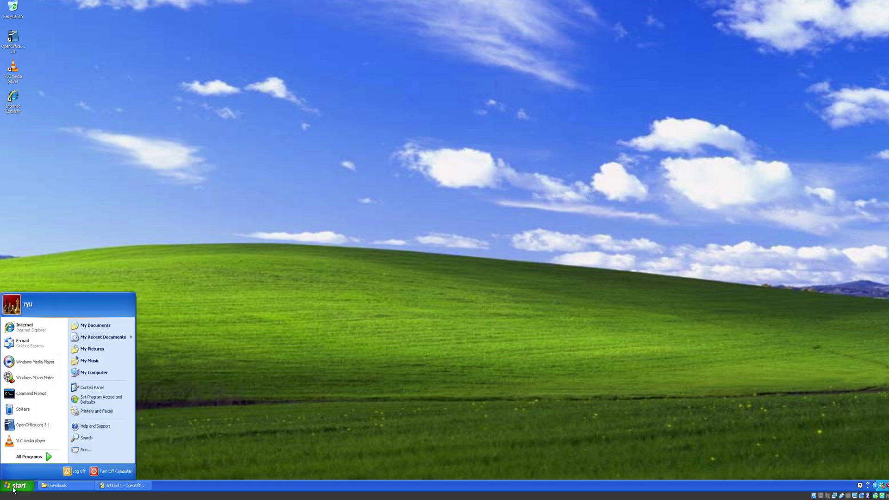
click(32, 460)
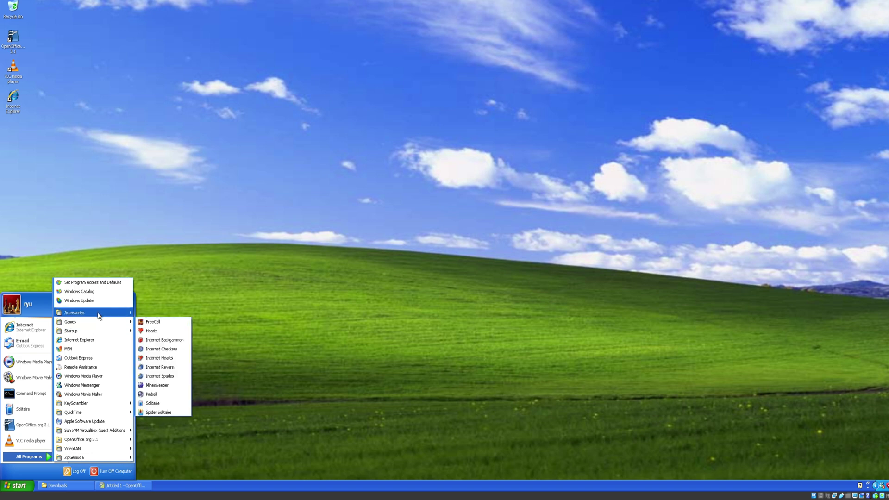
mouse_move(98, 314)
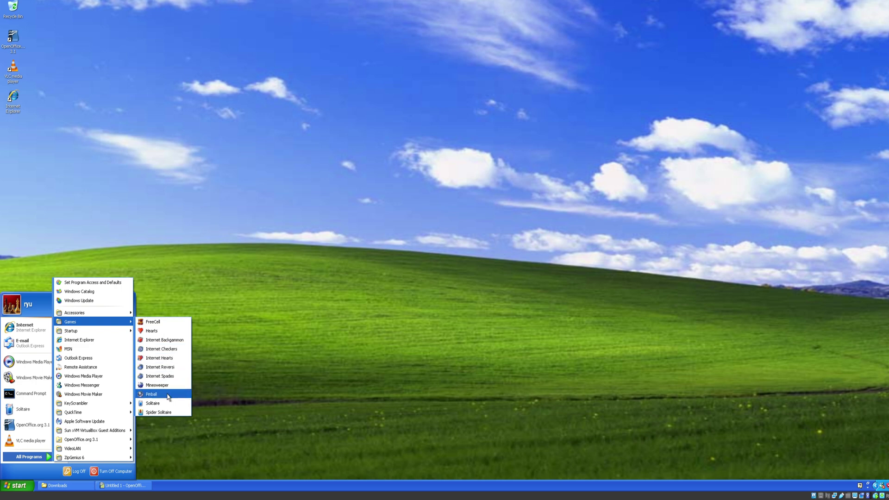
click(169, 351)
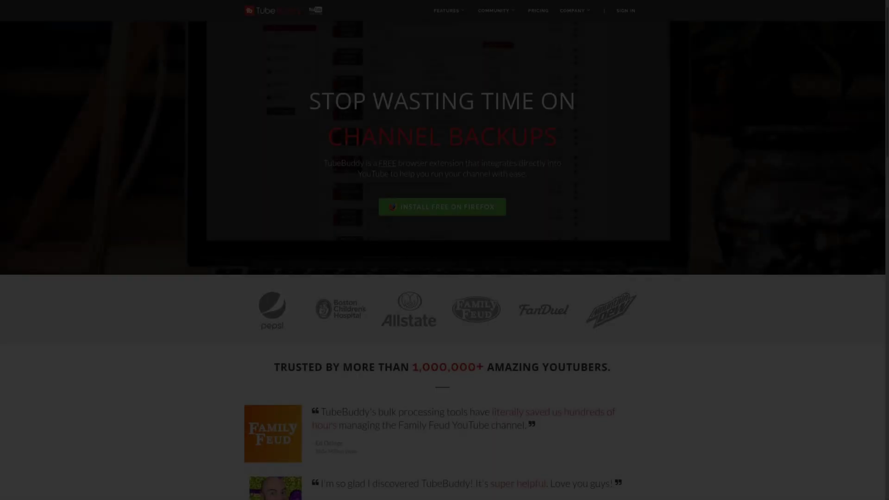
Scroll past the 1,000,000+ YouTubers testimonials to the 'Work within YouTube' section
scroll(445, 250, down, 3)
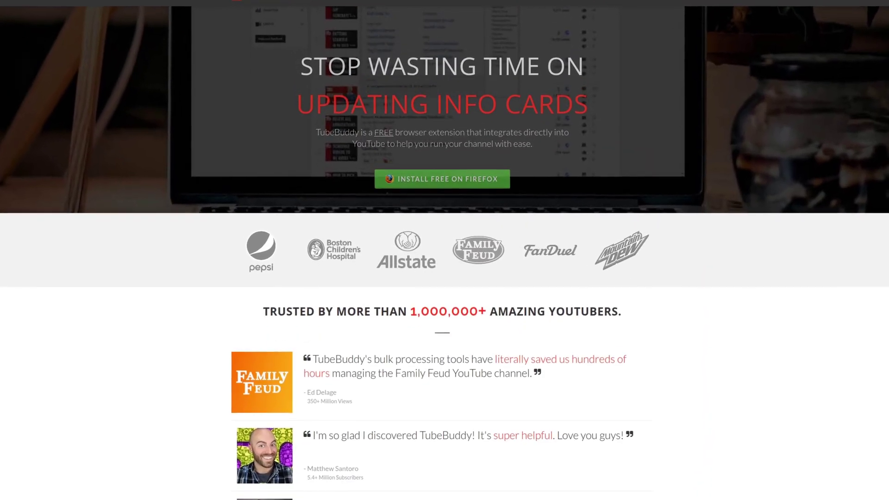
scroll(444, 250, down, 4)
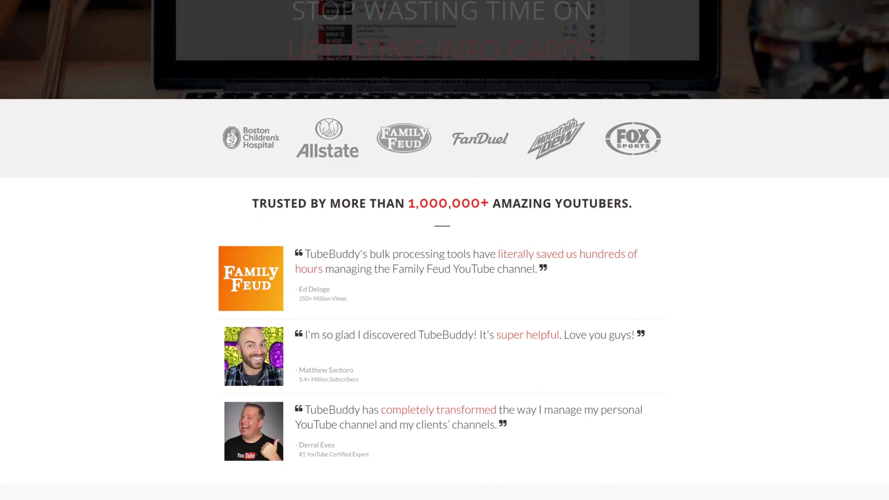
scroll(444, 250, down, 2)
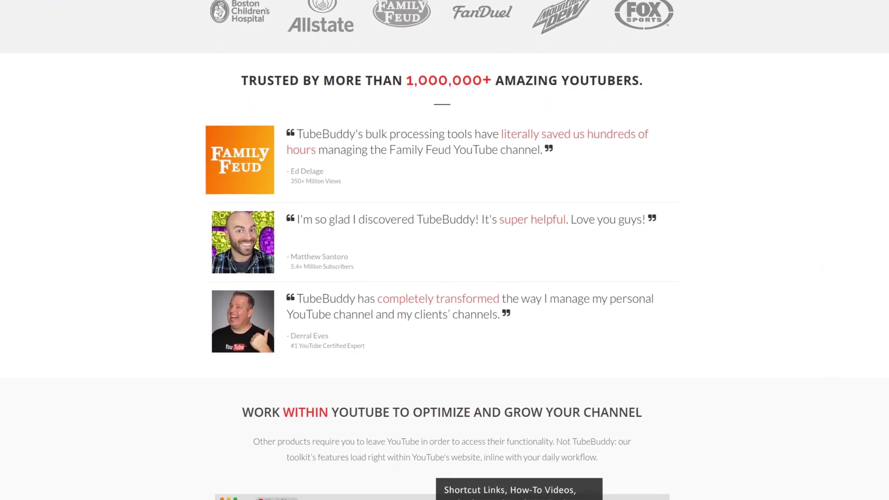
scroll(444, 250, down, 3)
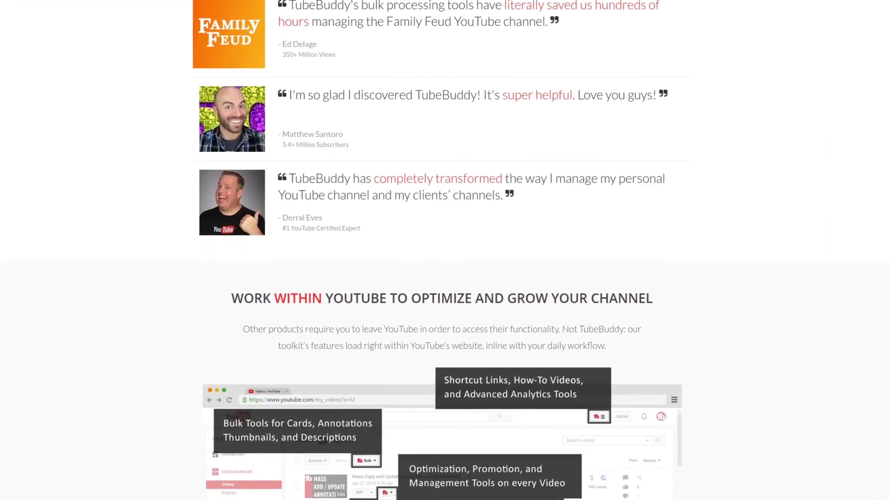